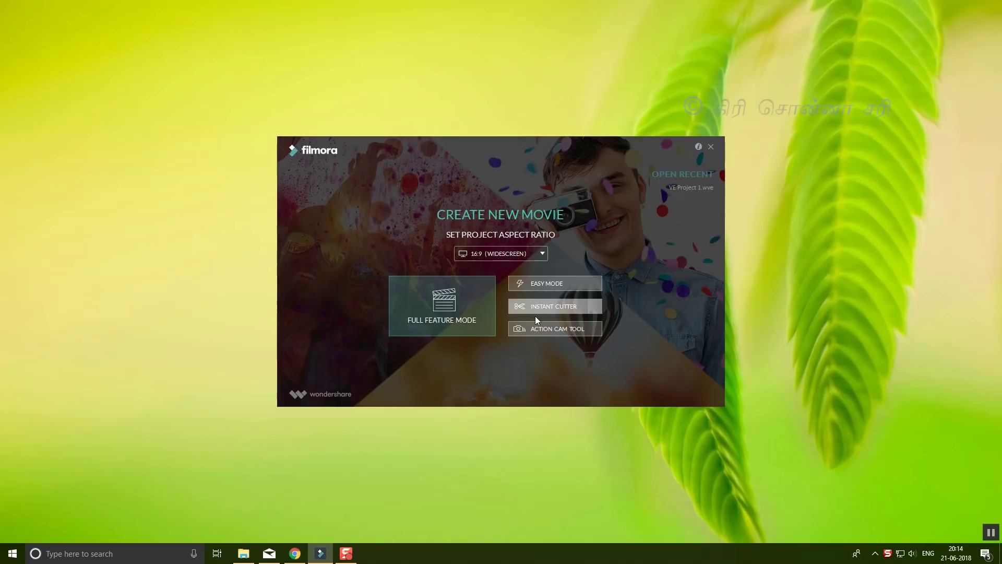
- Keep the 16:9 (Widescreen) aspect ratio and start a new Full Feature Mode project
click(502, 255)
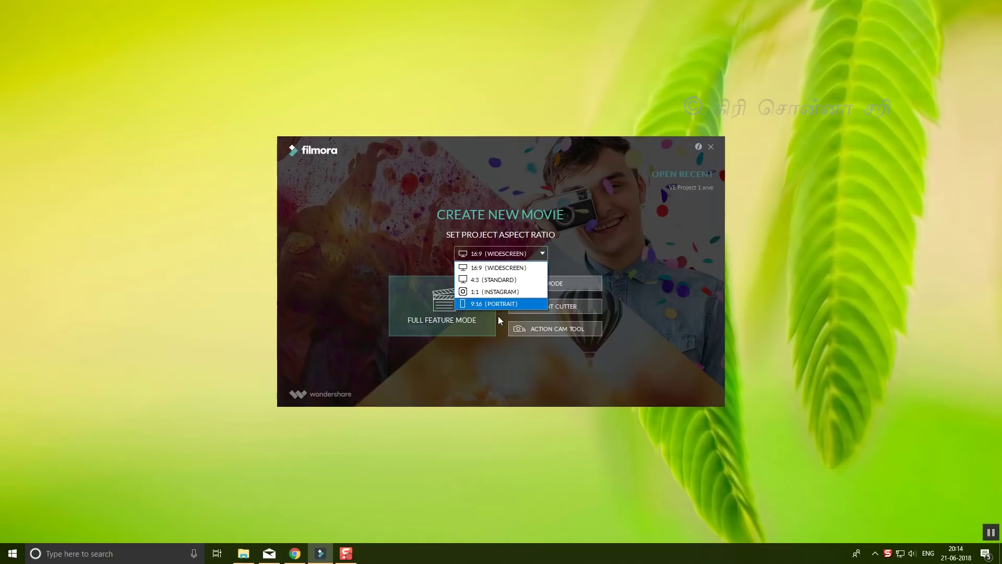
click(506, 269)
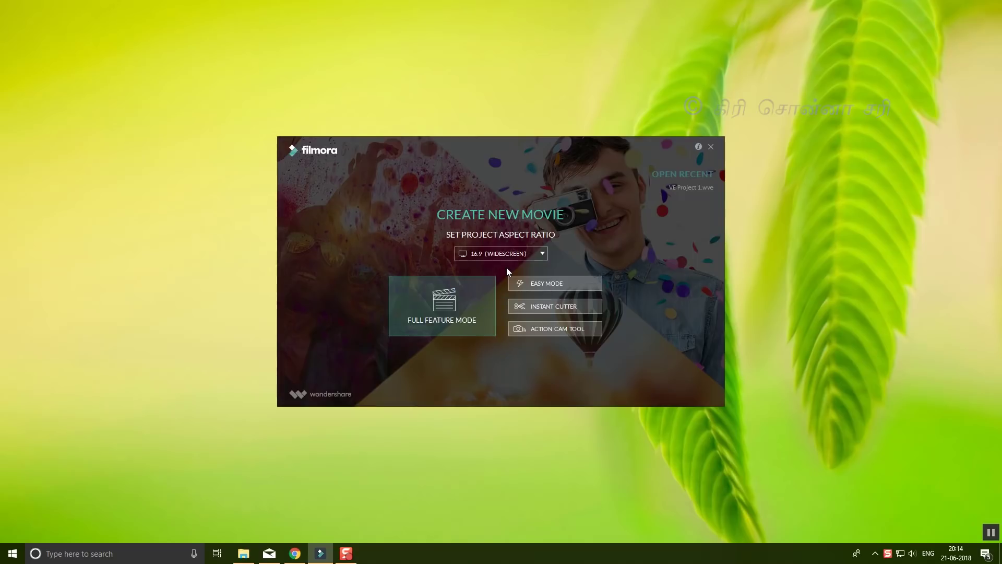
click(464, 301)
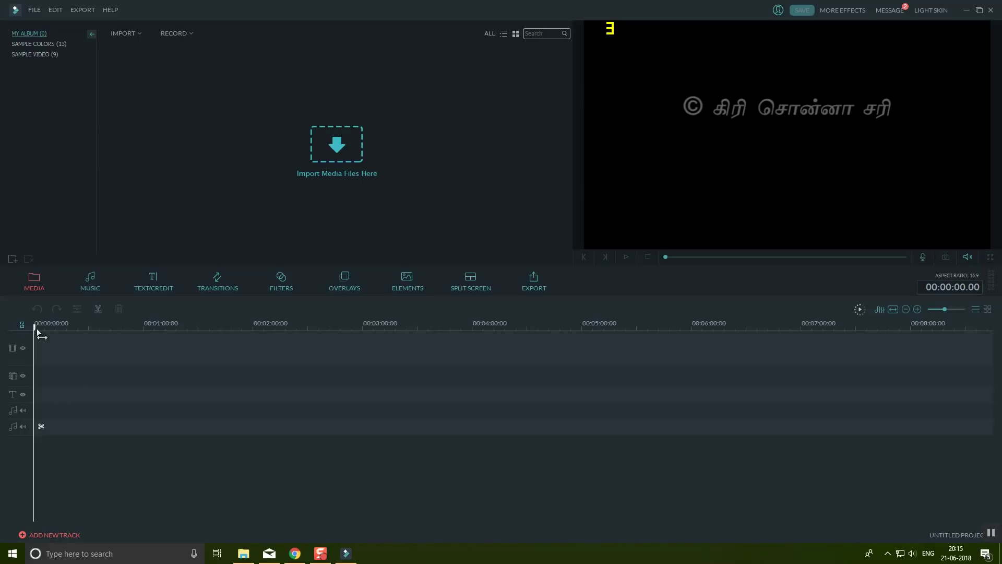
- Import clips 00012 through VID_20180616_152531 from the Raw Videos folder
key(ctrl+i)
double_click(124, 118)
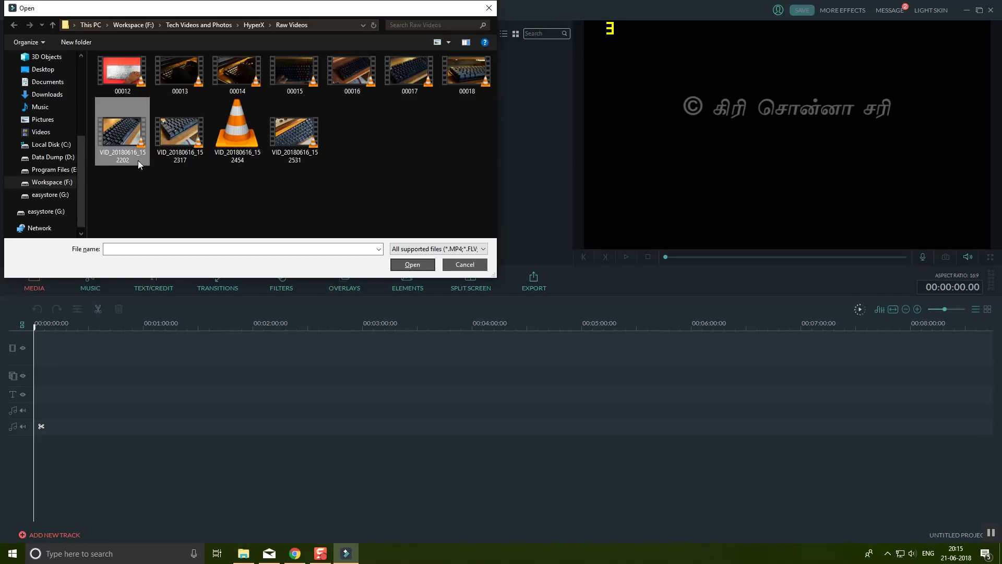
click(125, 77)
shift+click(294, 133)
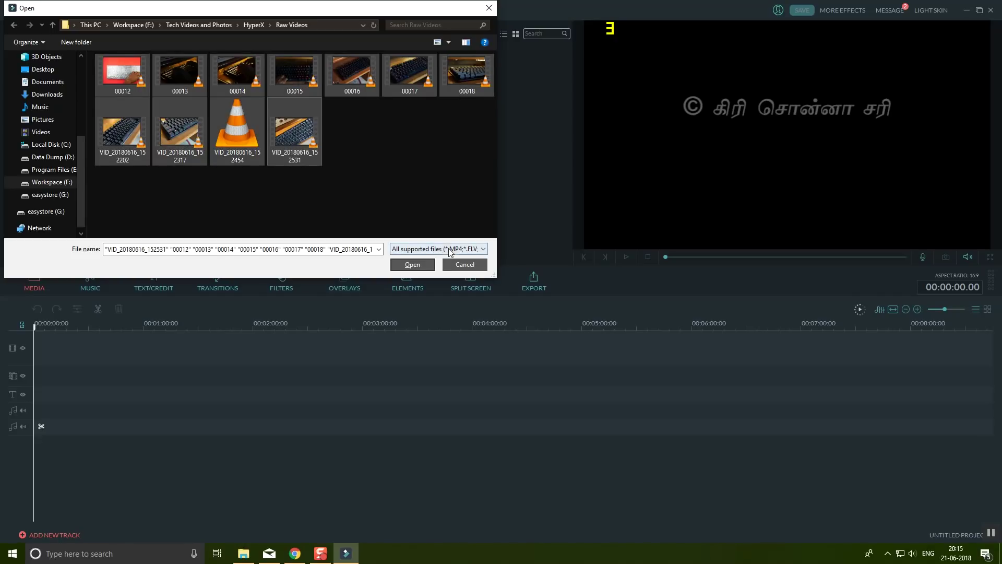
click(412, 264)
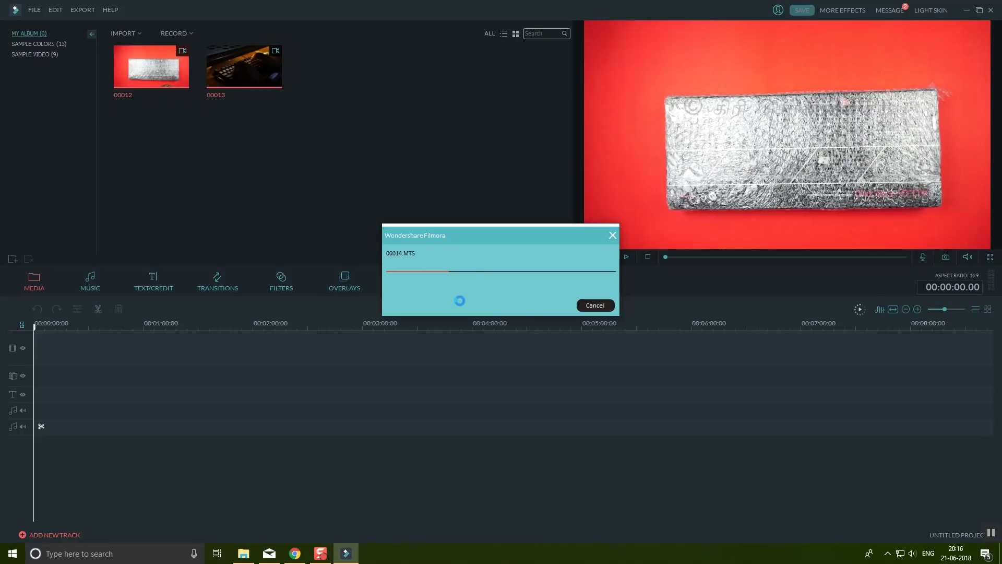
- Add clip 00014 to the timeline
right_click(314, 73)
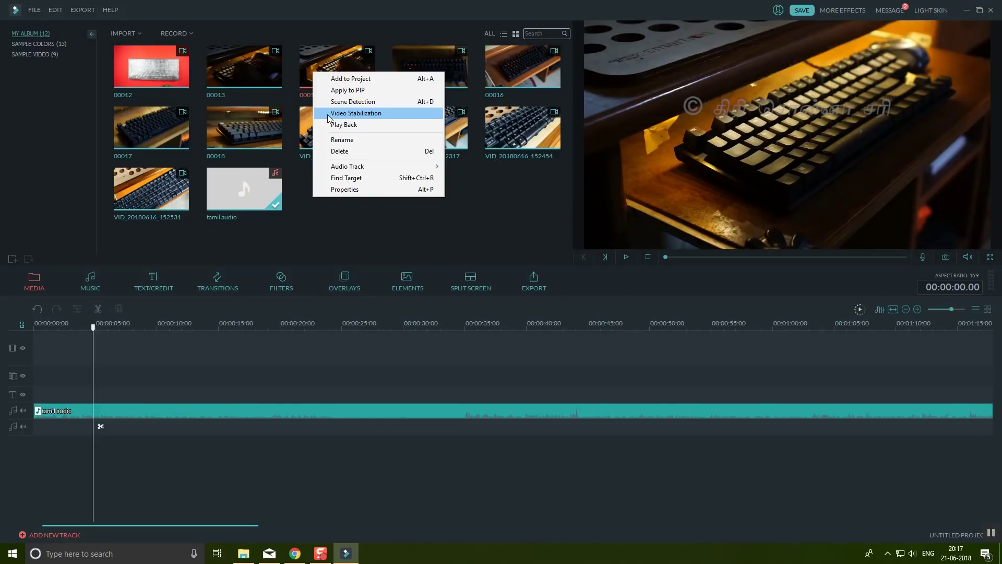
click(323, 67)
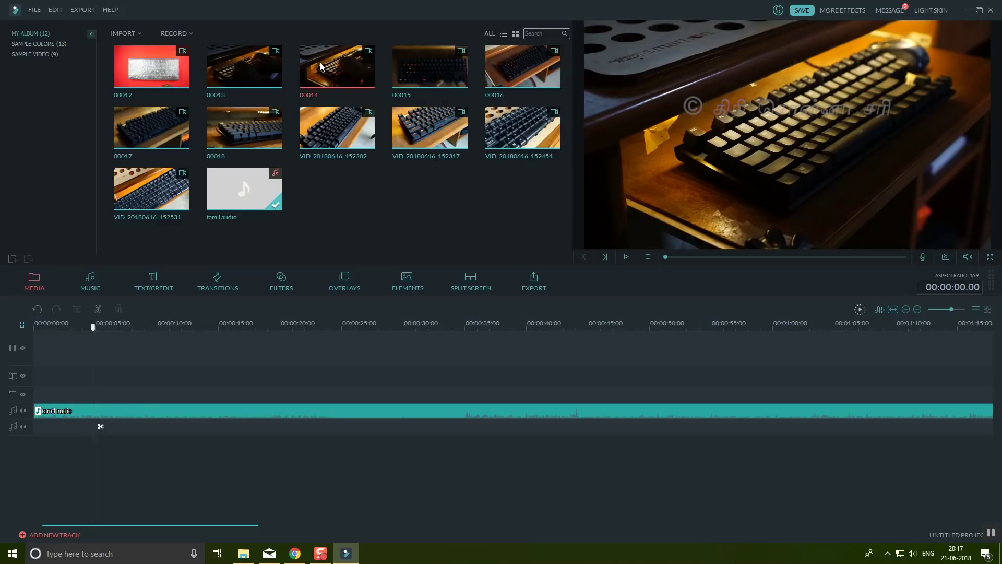
click(336, 67)
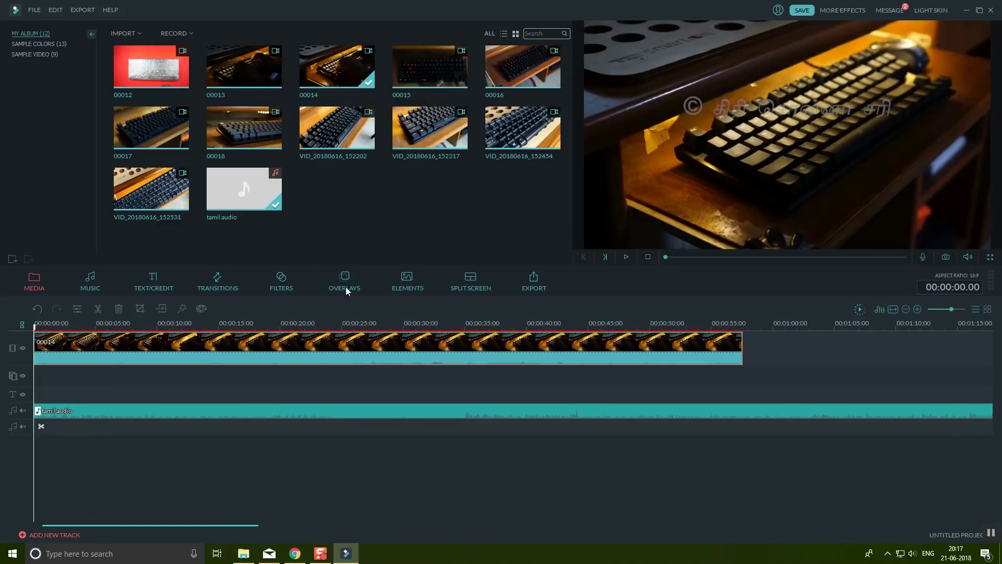
- Detach clip 00014's audio and delete it, leaving only the tamil audio track
right_click(310, 337)
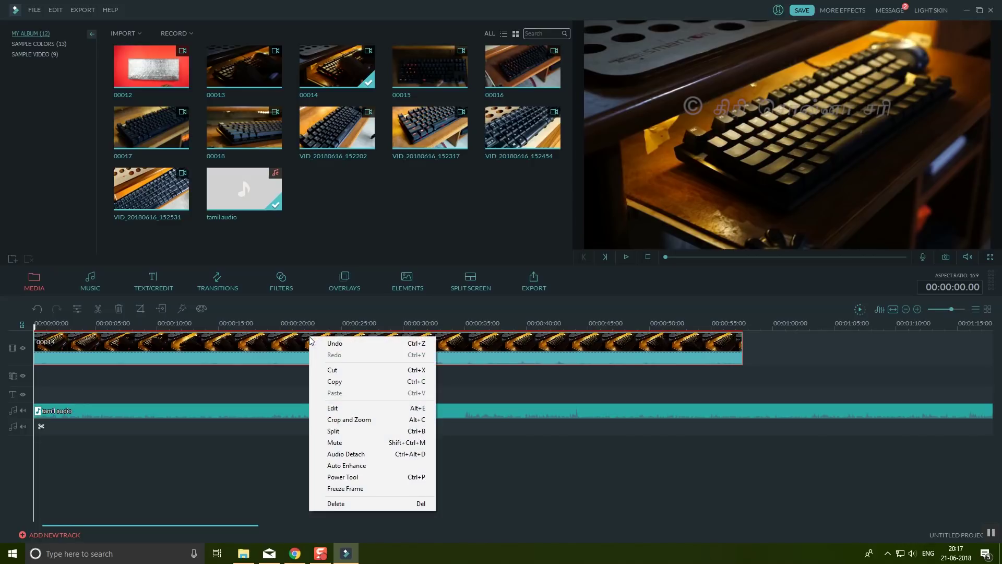
click(362, 452)
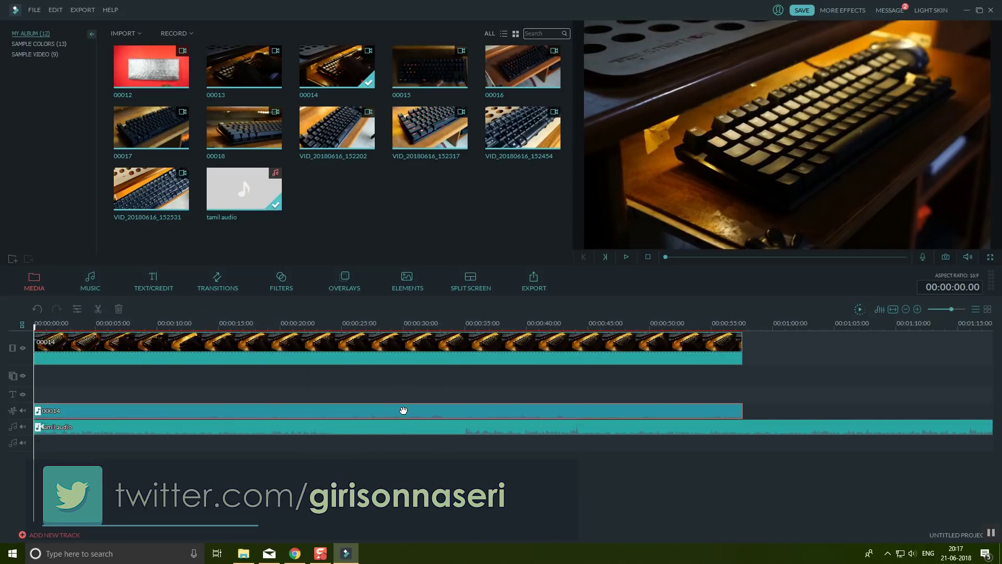
key(Delete)
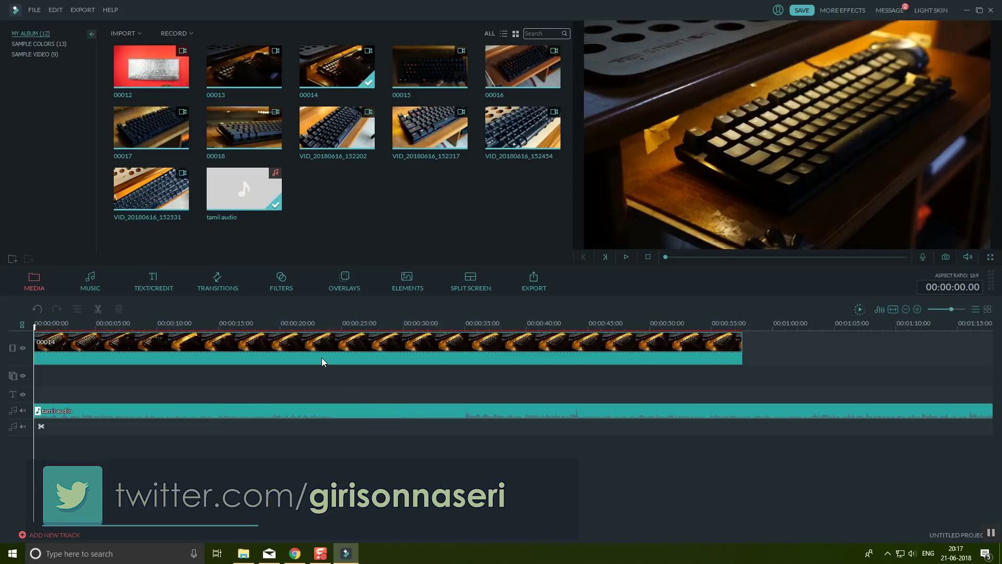
scroll(41, 324, up, 1)
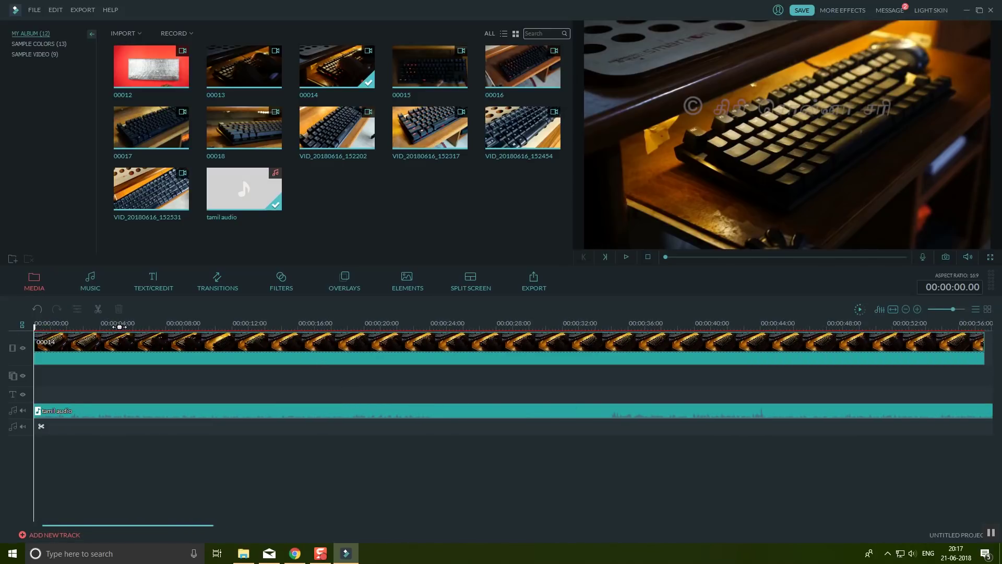
- Split clip 00014 at about 7.12 seconds and delete the opening part
click(119, 326)
drag(124, 331, 159, 329)
click(160, 346)
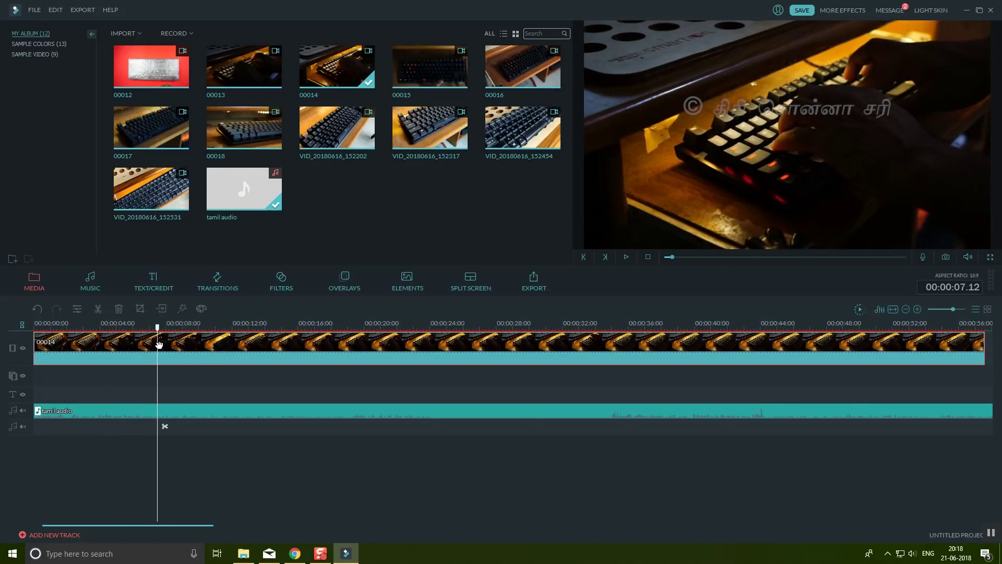
click(99, 311)
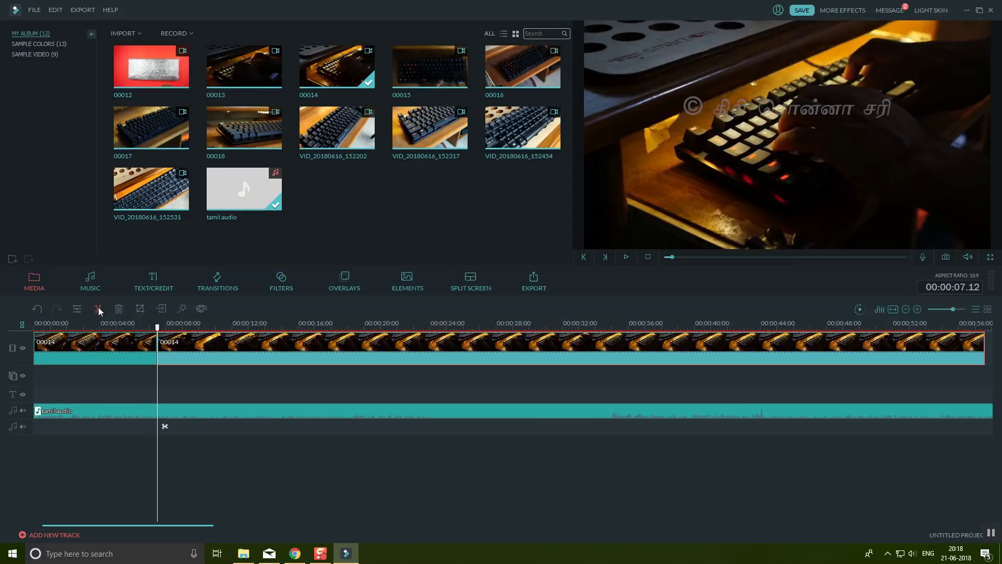
click(131, 344)
key(Delete)
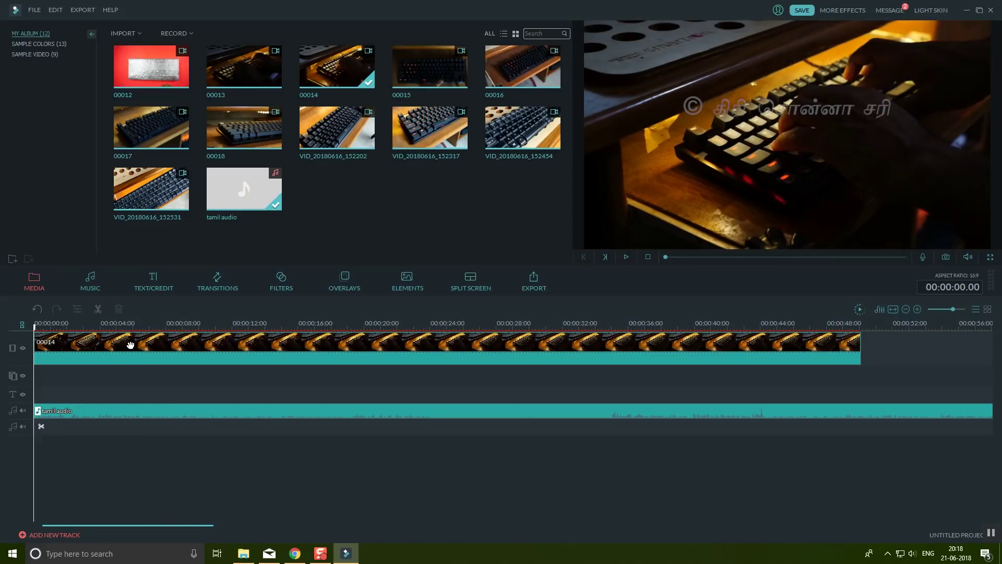
- Split clip 00014 at 13.23 seconds and delete the leftover tail
click(627, 256)
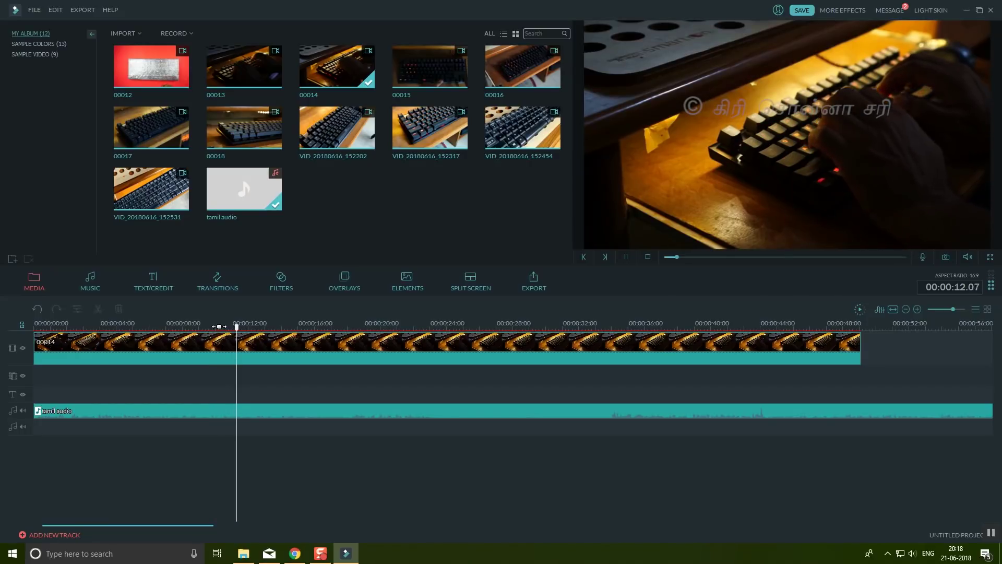
click(265, 324)
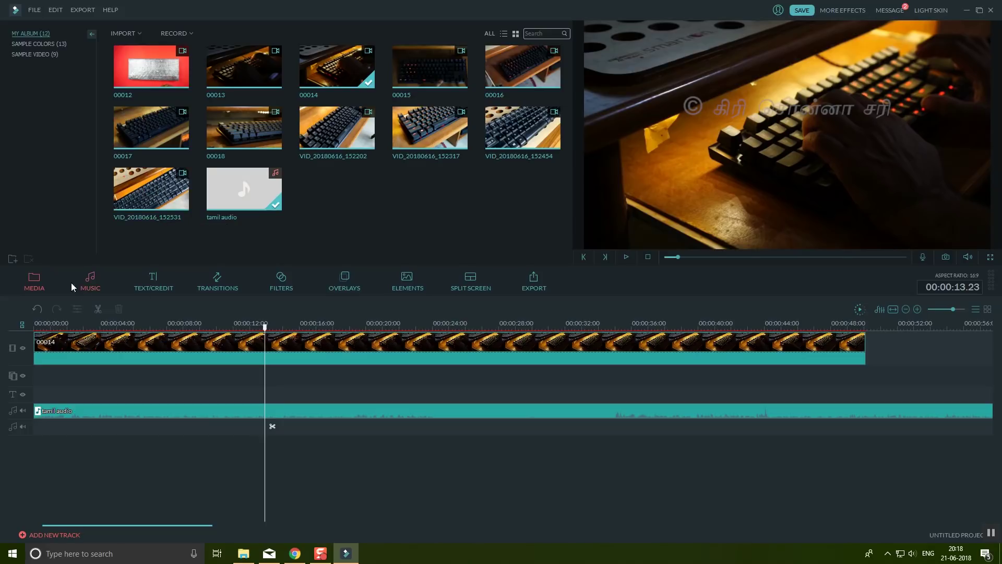
click(97, 309)
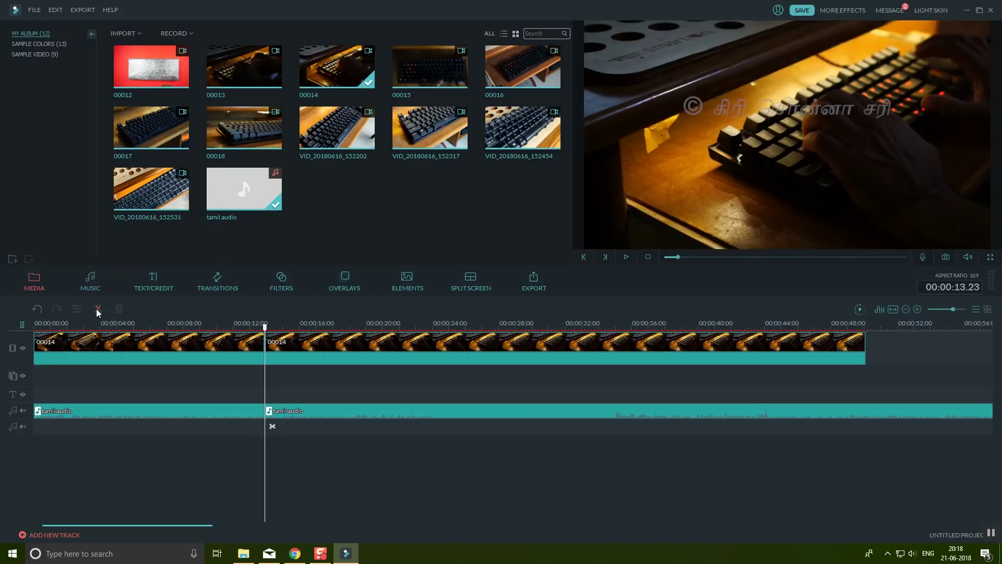
click(431, 349)
key(Delete)
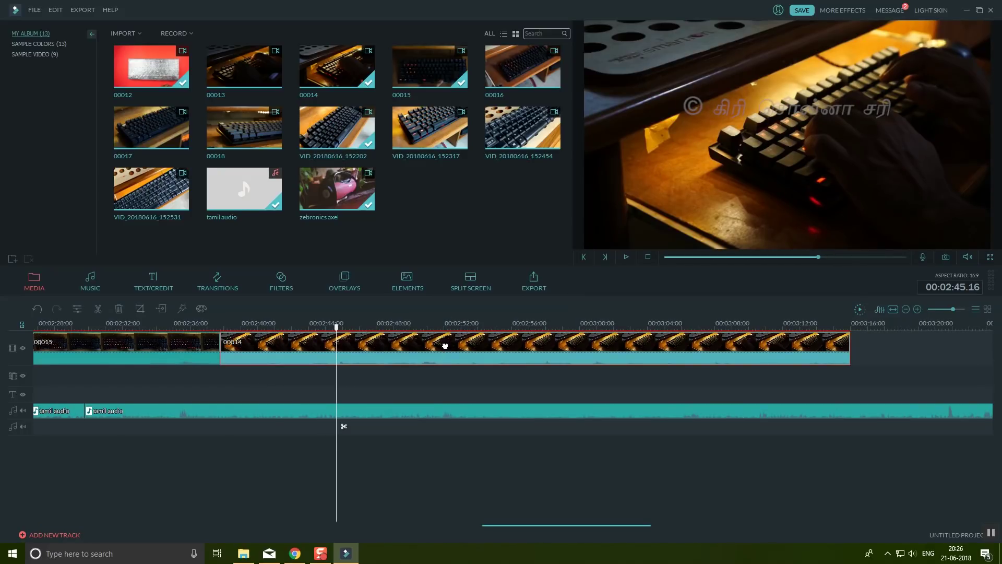
- Apply the Mission Impossible 3D LUT to clip 00014 after trying House of Cards
double_click(445, 345)
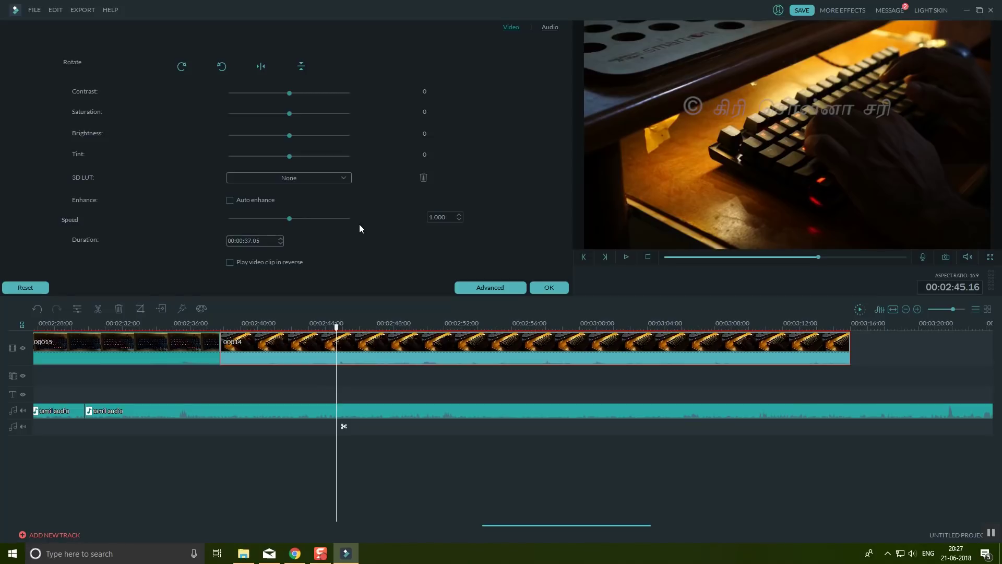
click(343, 179)
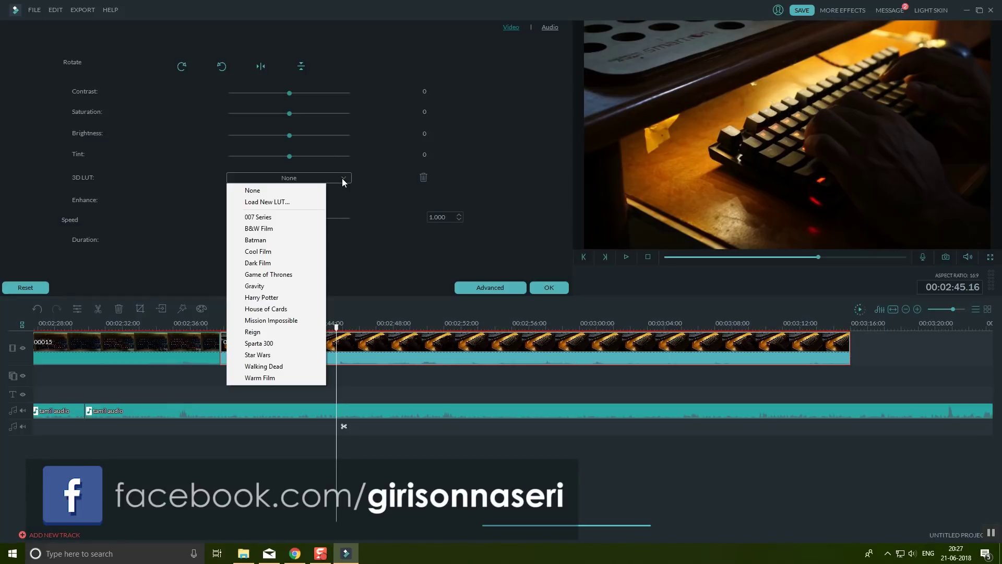
click(278, 308)
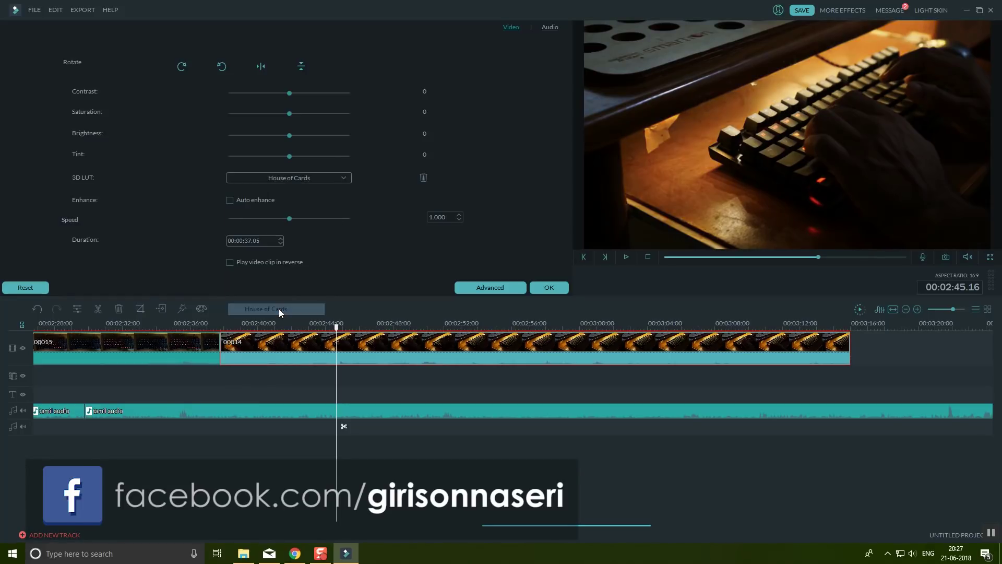
click(292, 179)
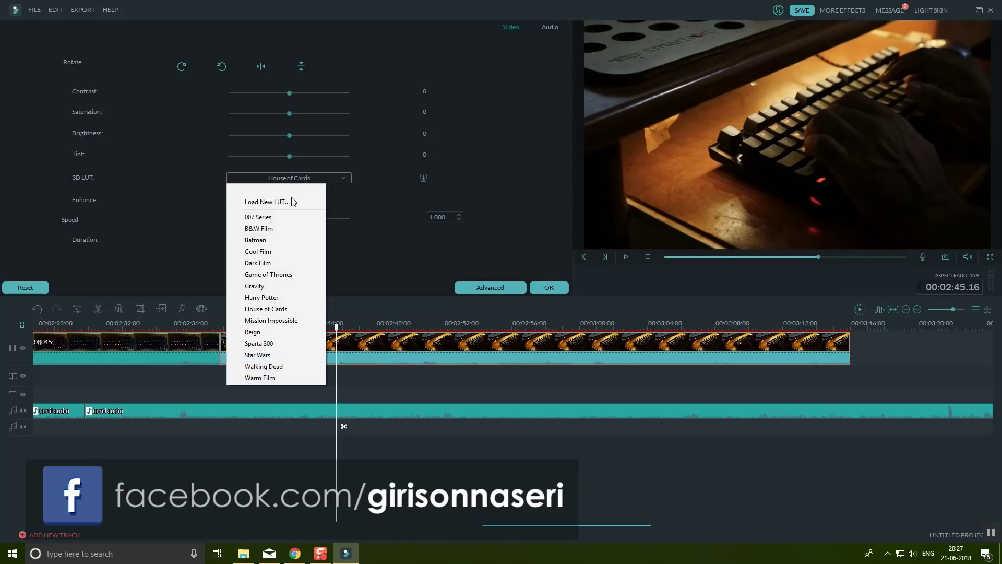
click(290, 320)
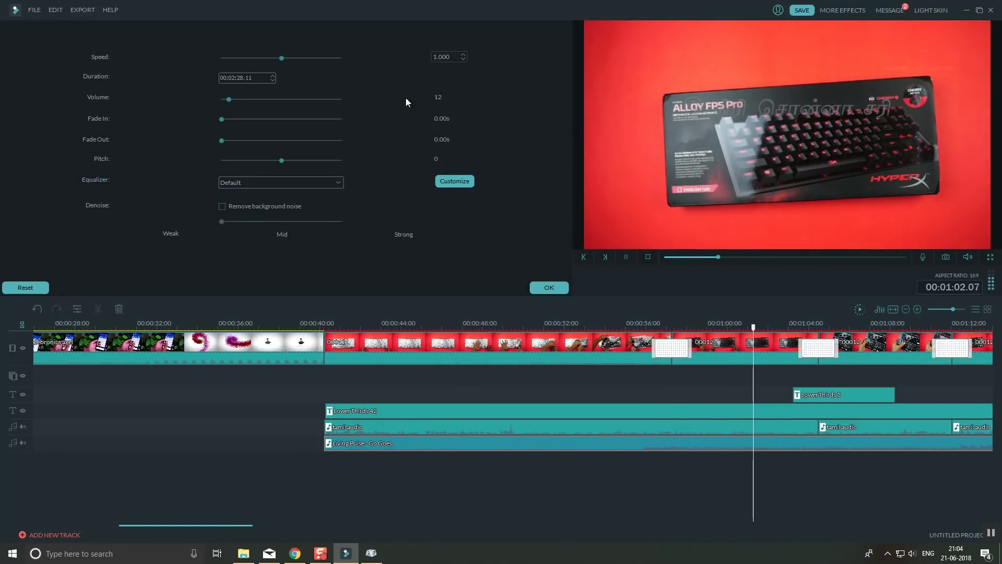
- Drag the clip's Volume slider from 12 down to 10
drag(233, 99, 227, 98)
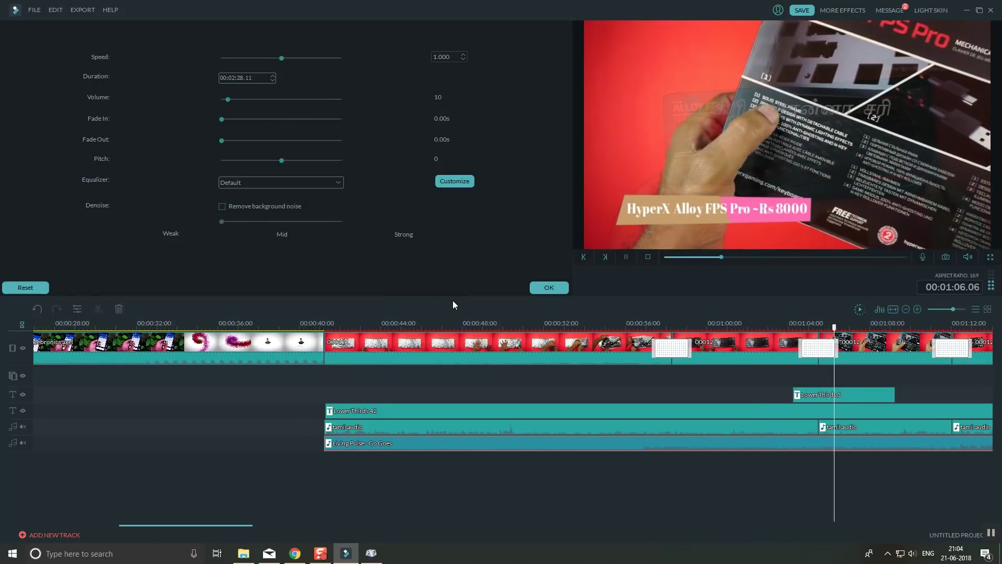
drag(221, 524, 263, 520)
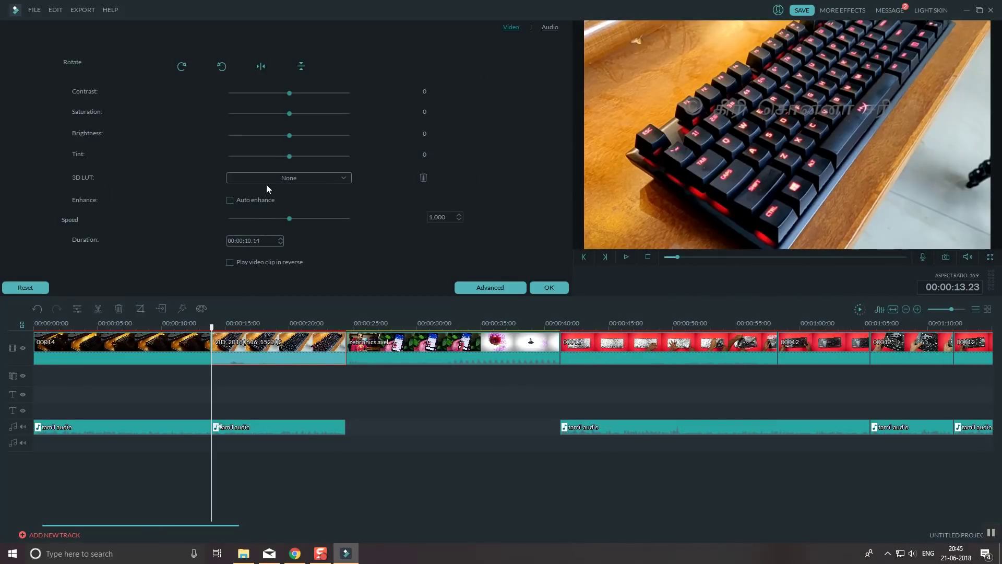
- Apply the Warm Film 3D LUT to the second clip, preview it and confirm
click(267, 181)
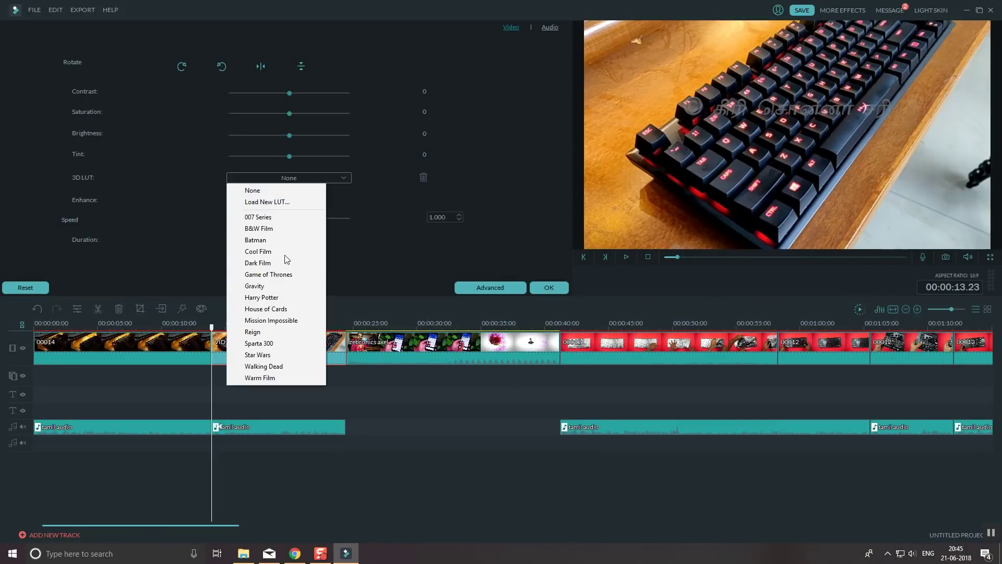
click(259, 378)
key(space)
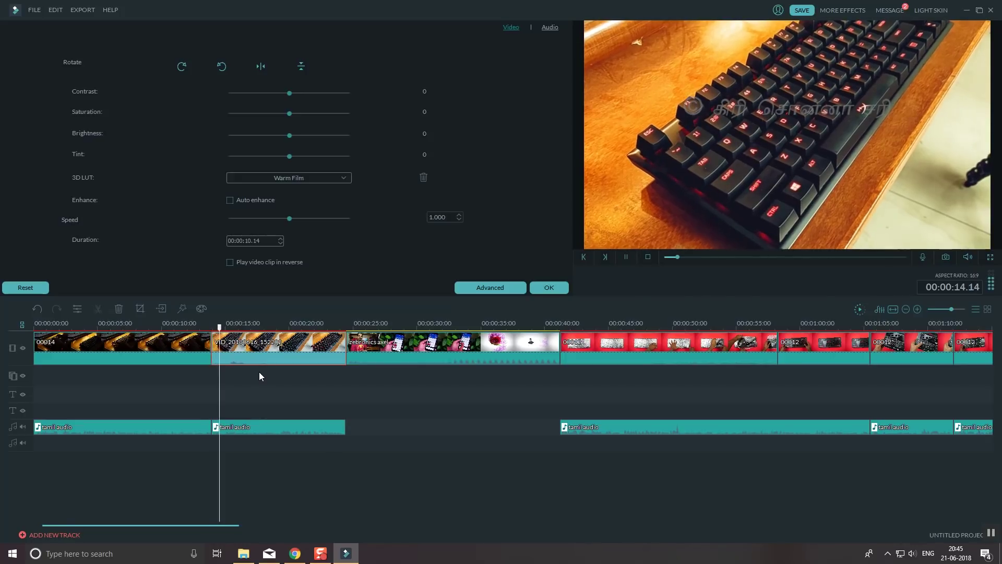
click(549, 287)
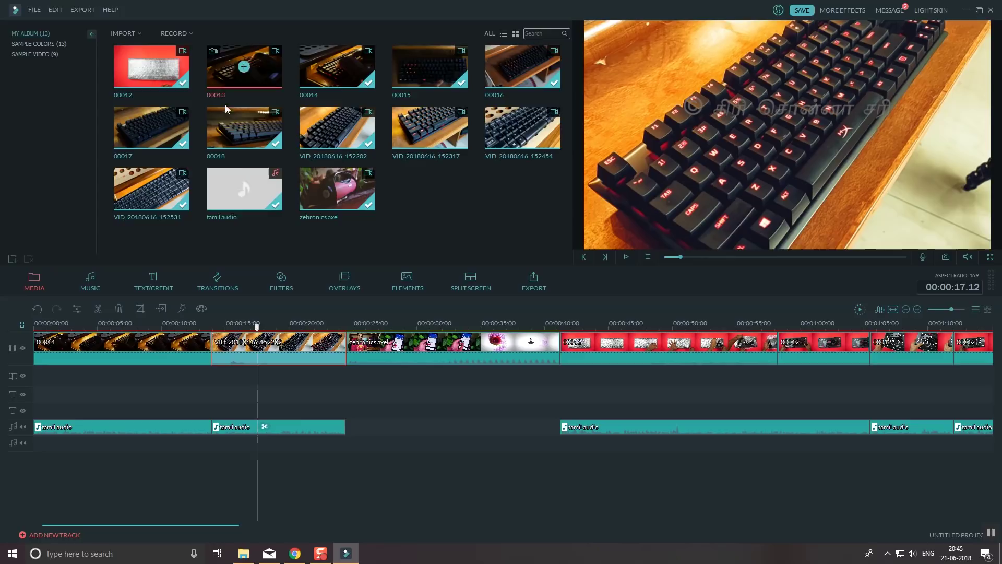
- Open the Titles templates, scroll down and download Title 23
click(146, 285)
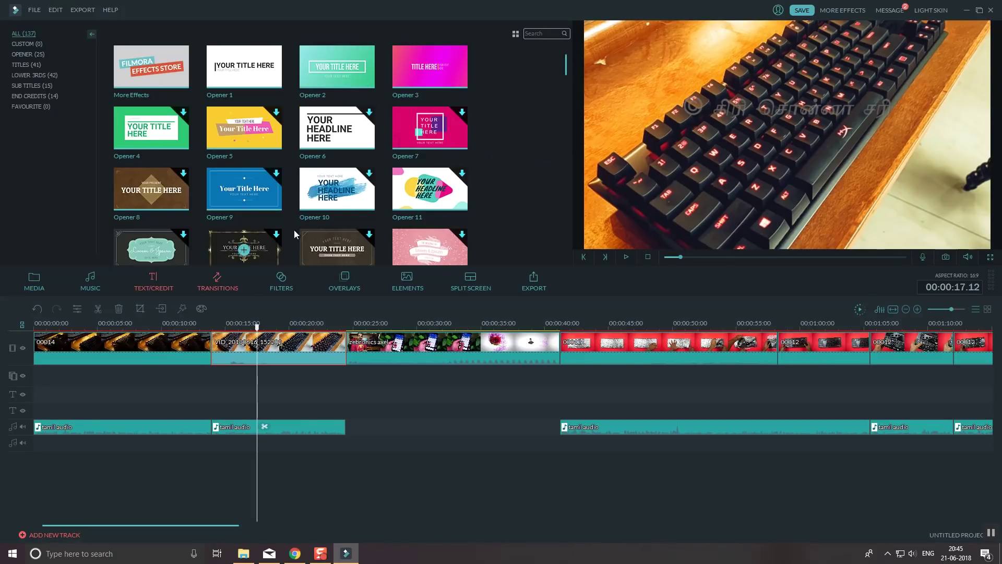
click(24, 66)
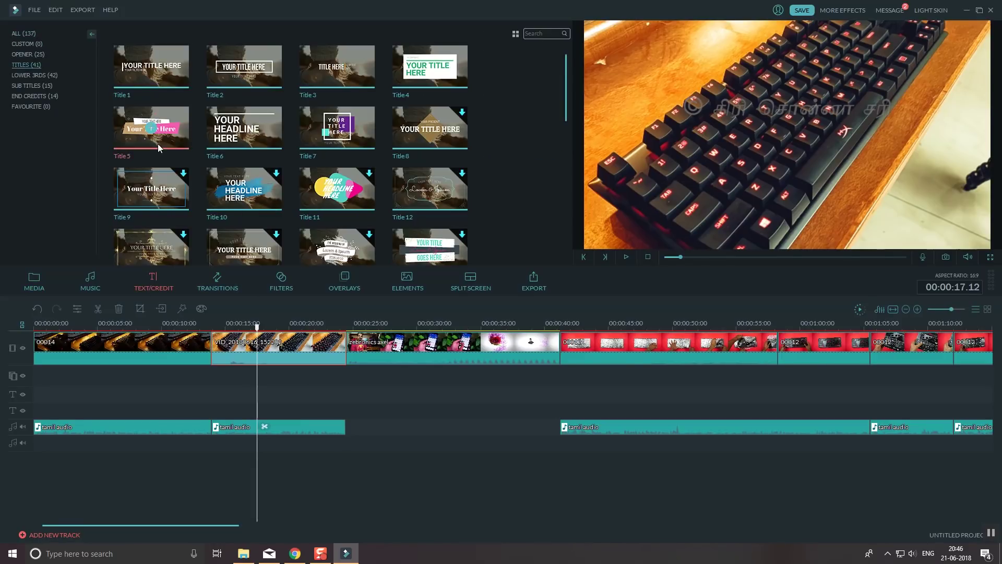
scroll(343, 205, down, 3)
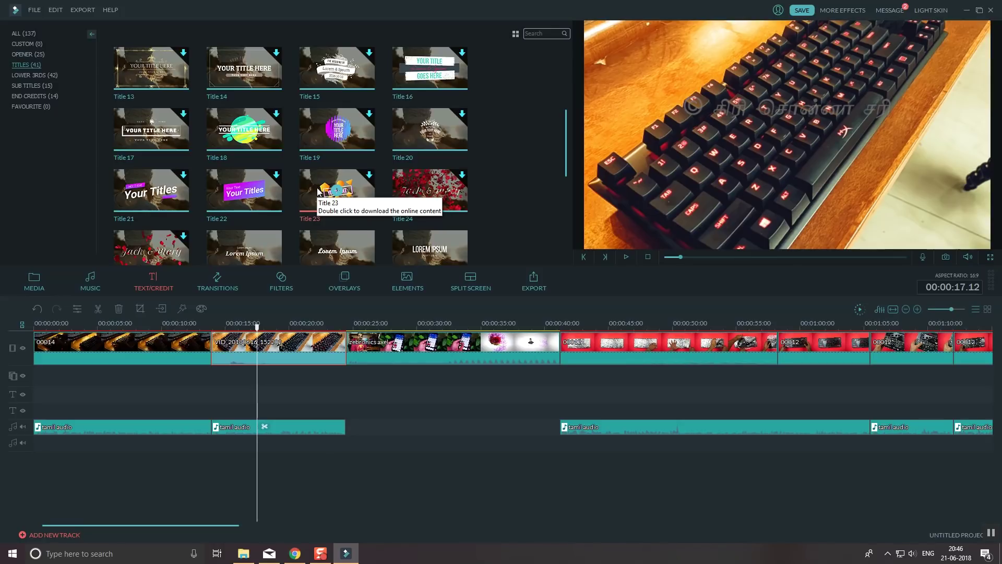
scroll(381, 218, down, 2)
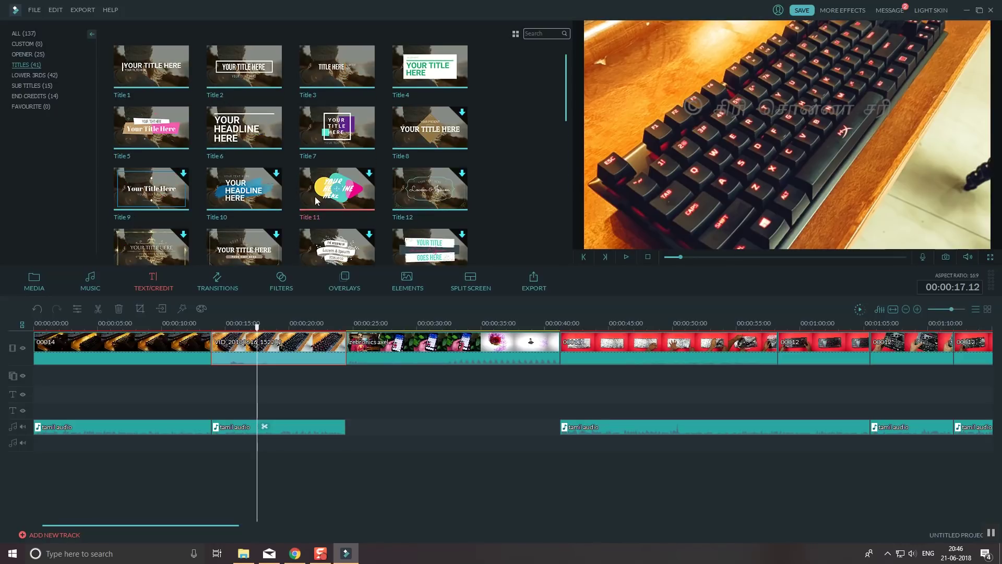
scroll(340, 163, down, 3)
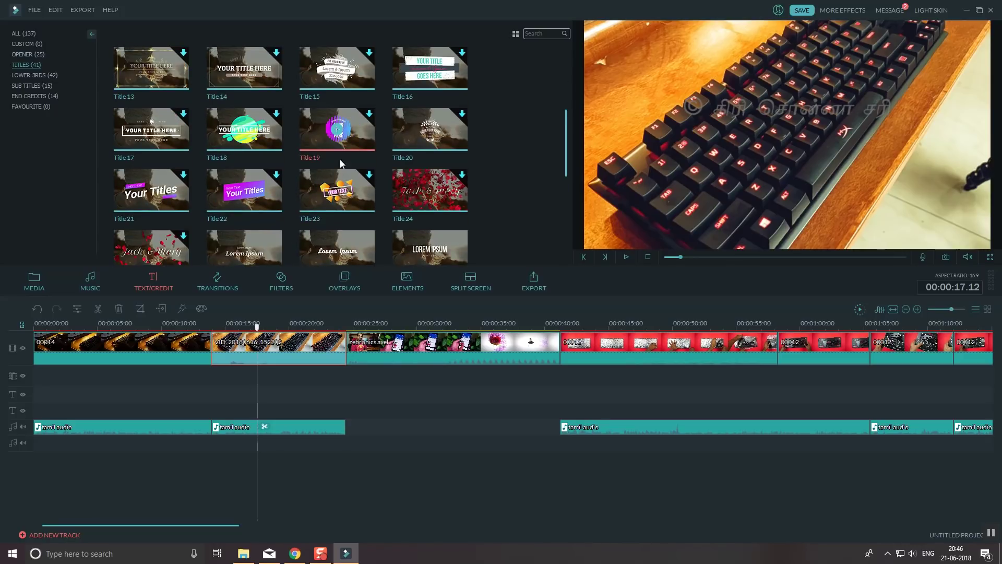
click(336, 196)
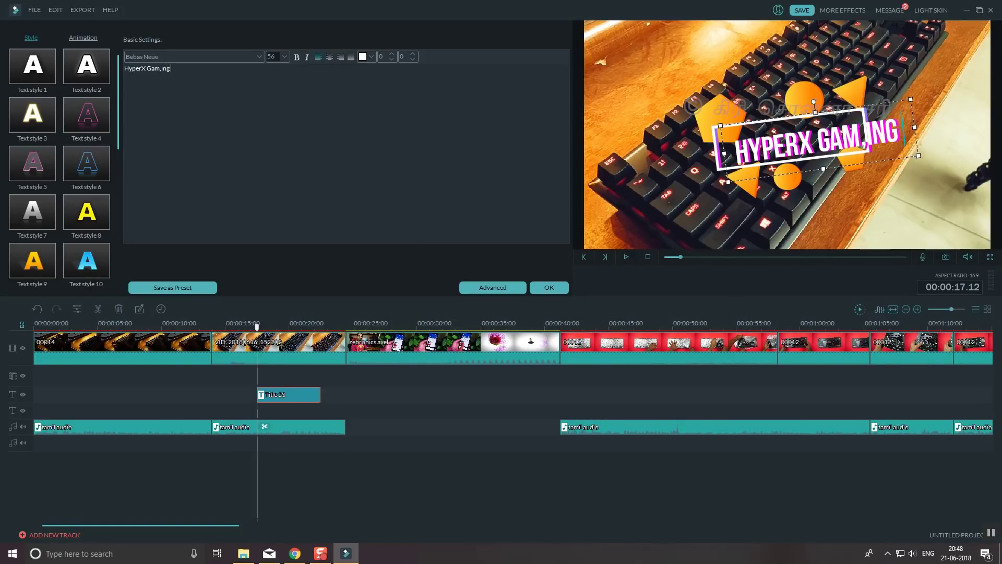
- Fix the title text by deleting the stray letters and typing 'ing Keyboar'
key(BackSpace)
key(BackSpace)
key(BackSpace)
text(ing K)
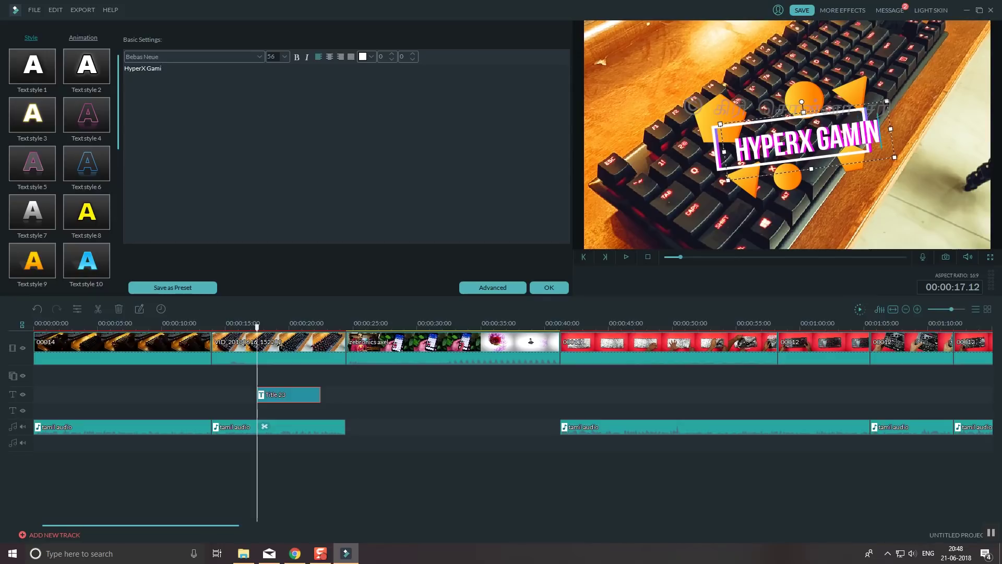
text(eyboar)
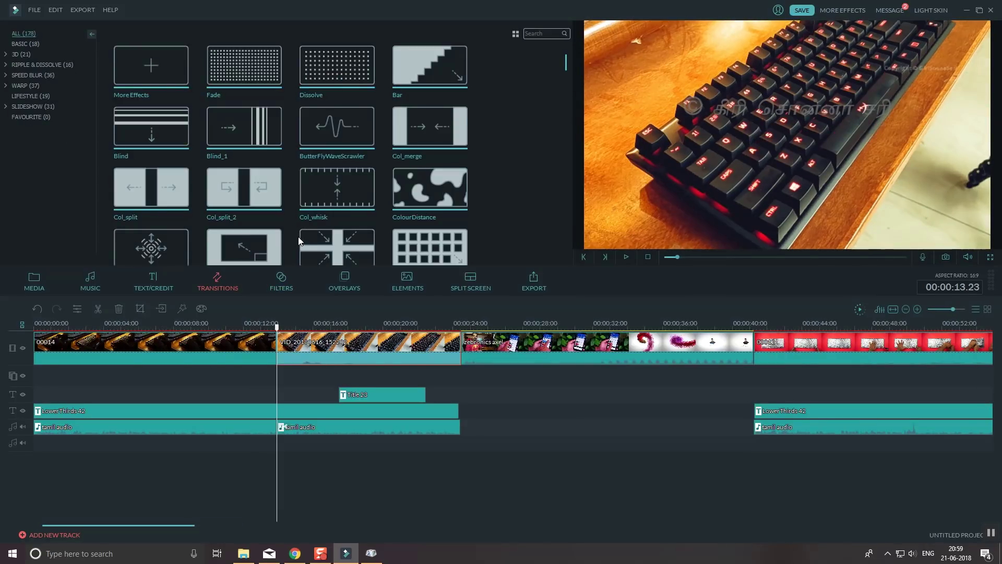
- Place a Basic Fade transition between the first two clips
click(30, 44)
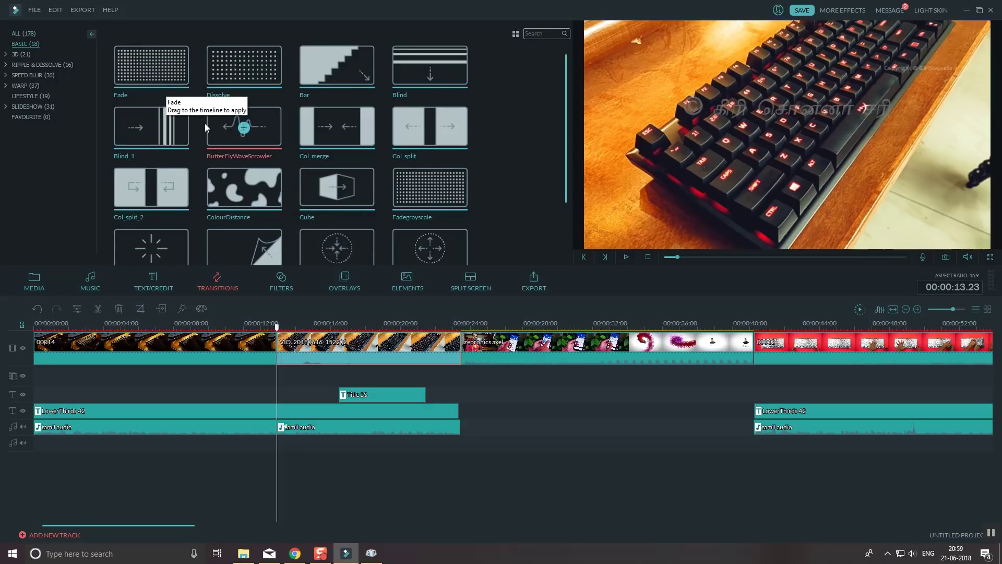
mouse_move(151, 67)
drag(172, 84, 254, 330)
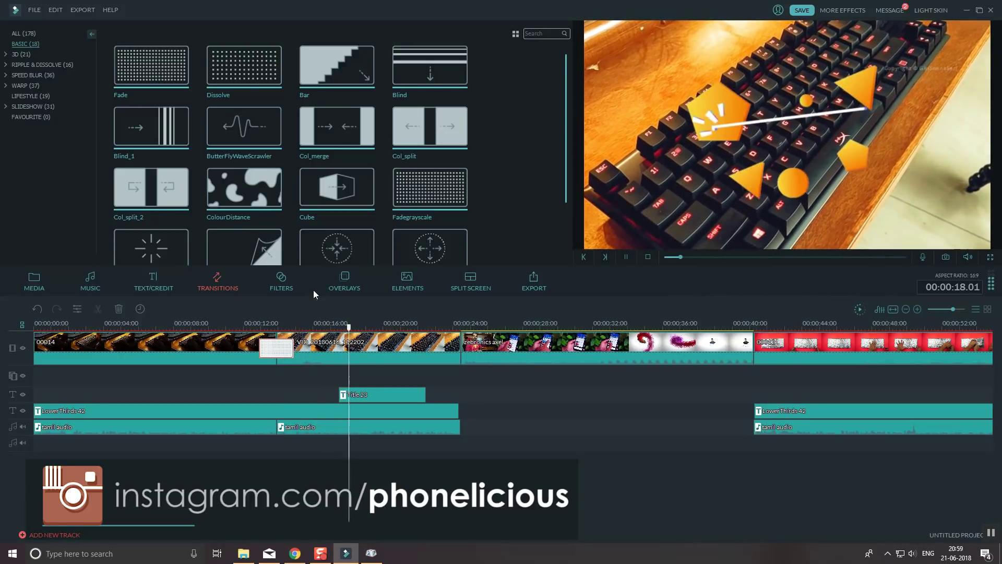
- Add a Dissolve between the VID and zebronics clips and play back the transitions
mouse_move(249, 73)
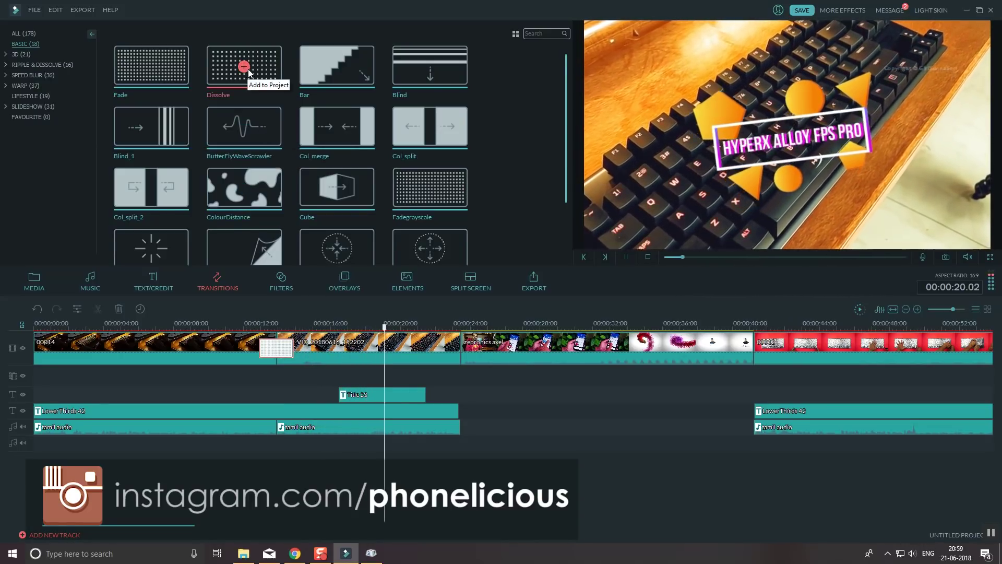
click(250, 73)
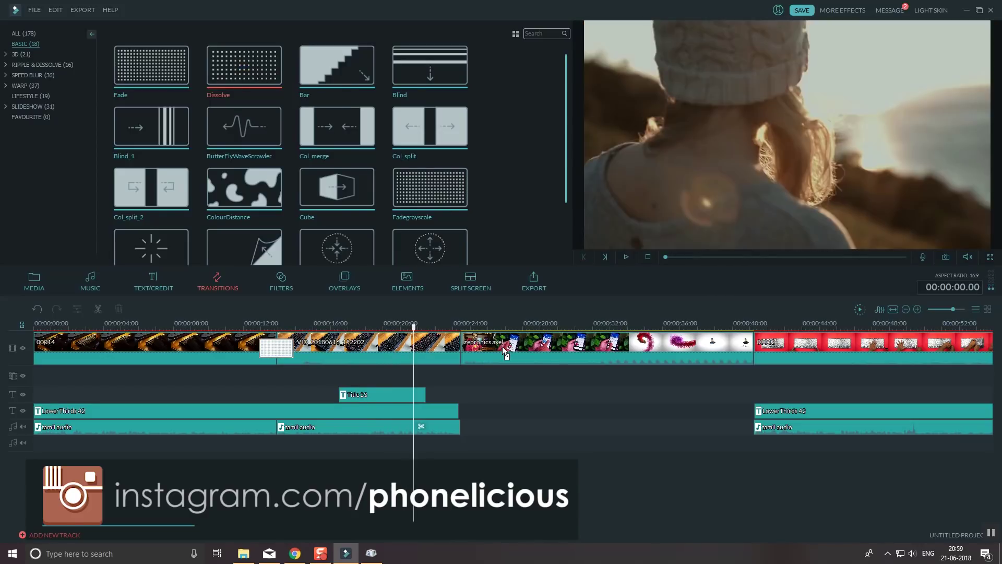
drag(462, 348, 463, 350)
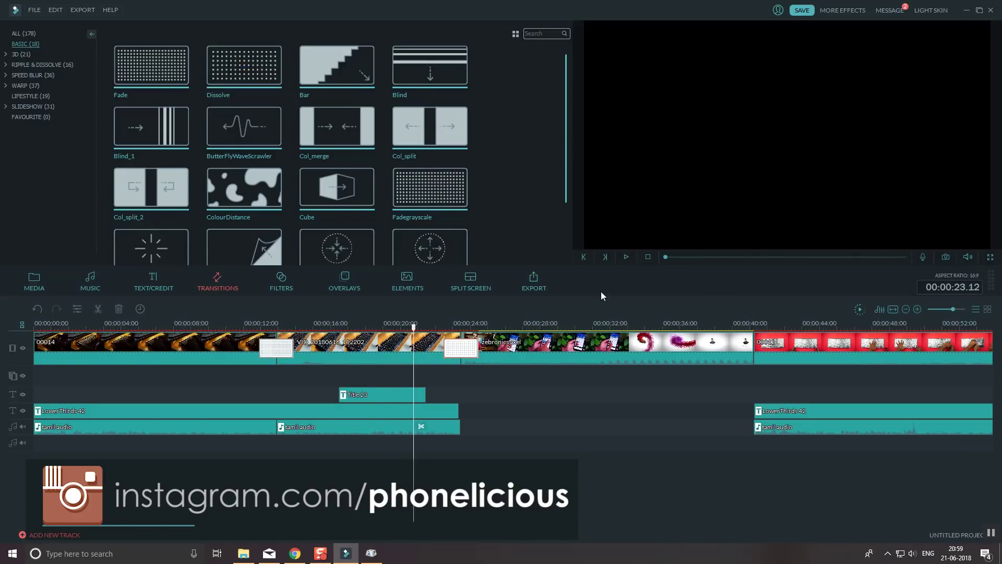
click(626, 256)
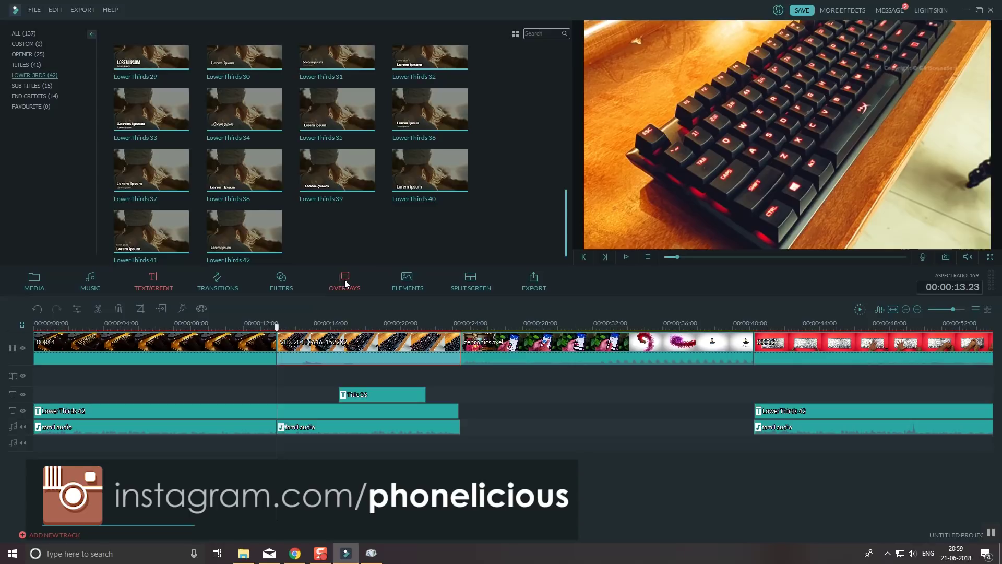
- Browse the Overlays, Filters and basic Transitions libraries, then preview music like Light Years - Take Off
click(344, 282)
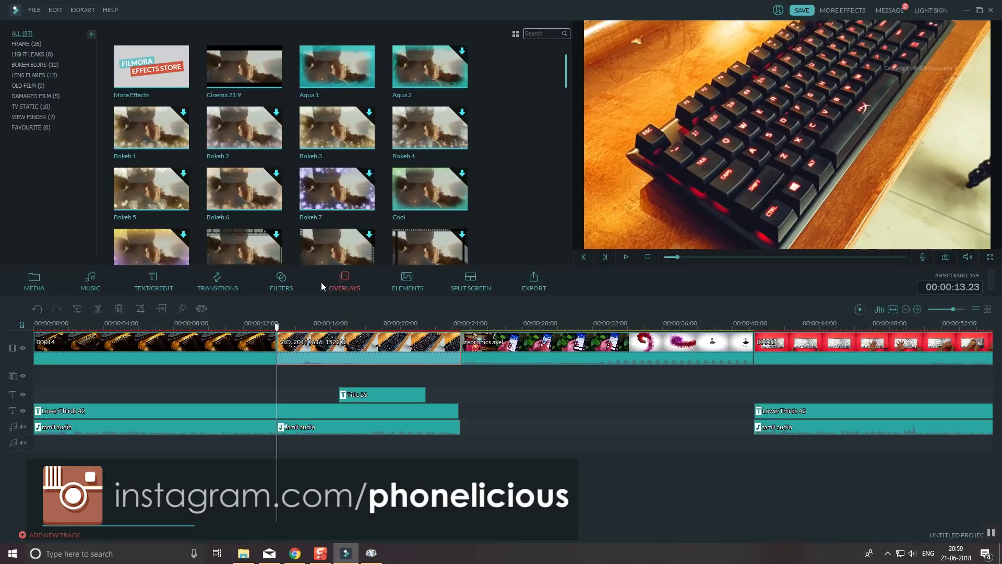
click(274, 278)
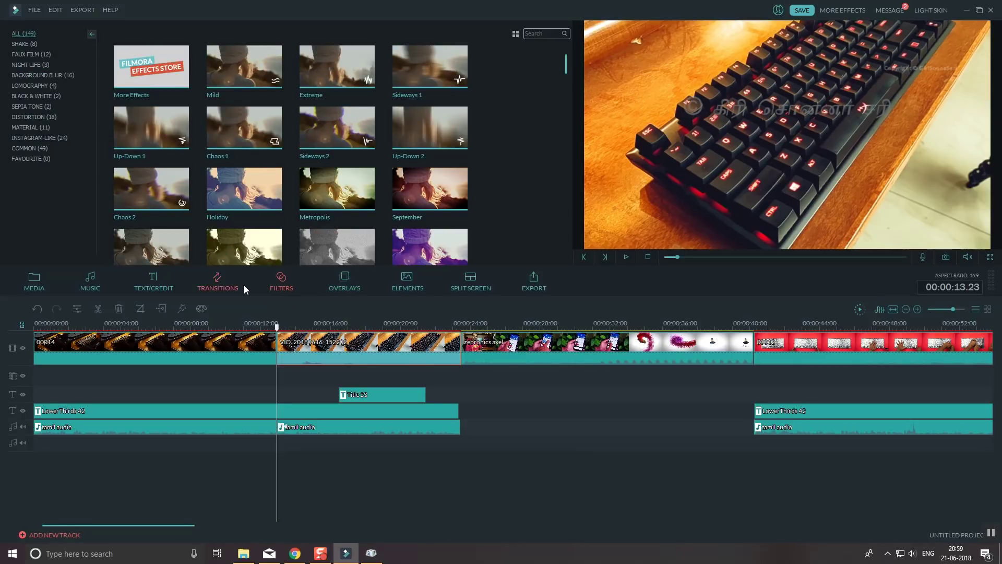
click(219, 281)
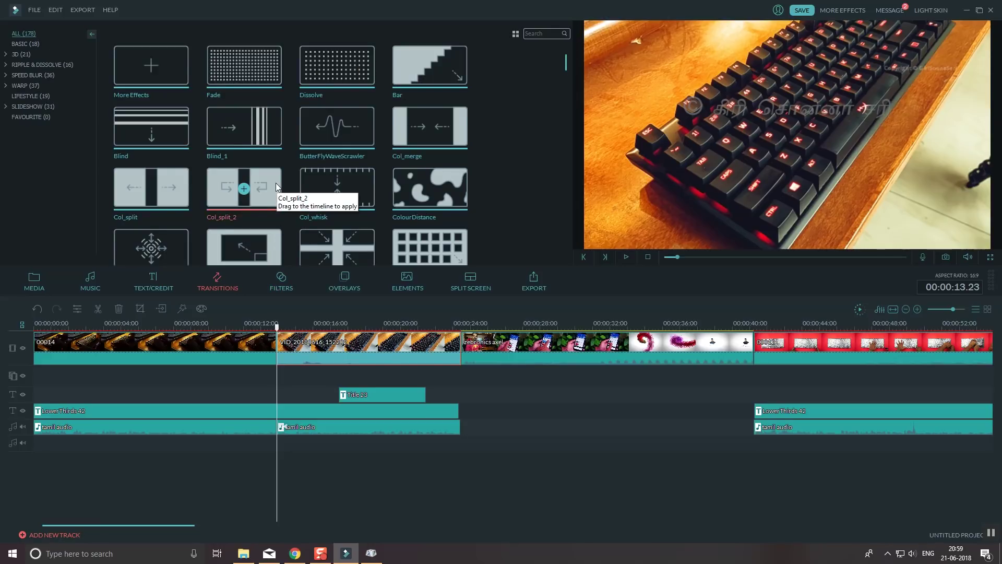
click(29, 43)
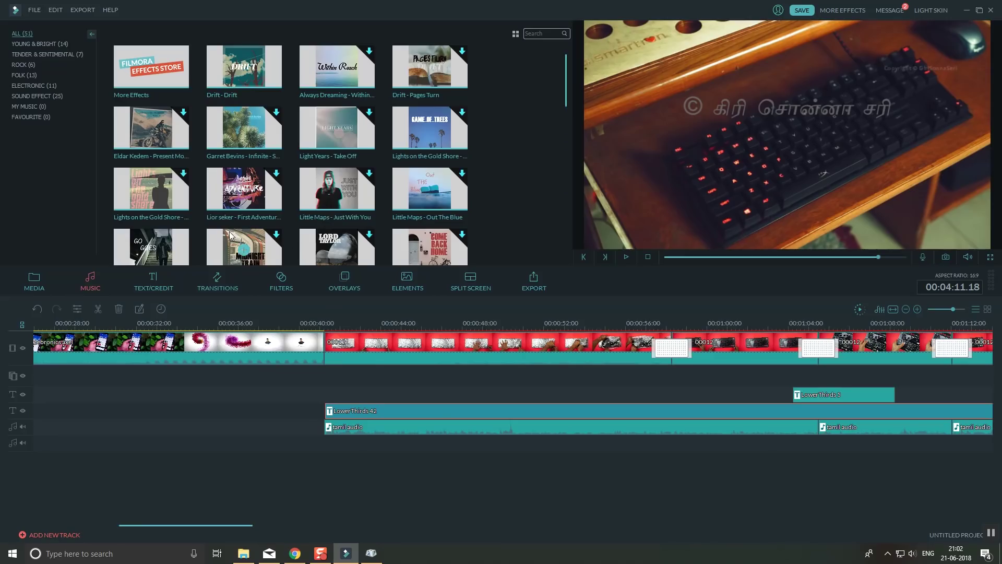
click(329, 137)
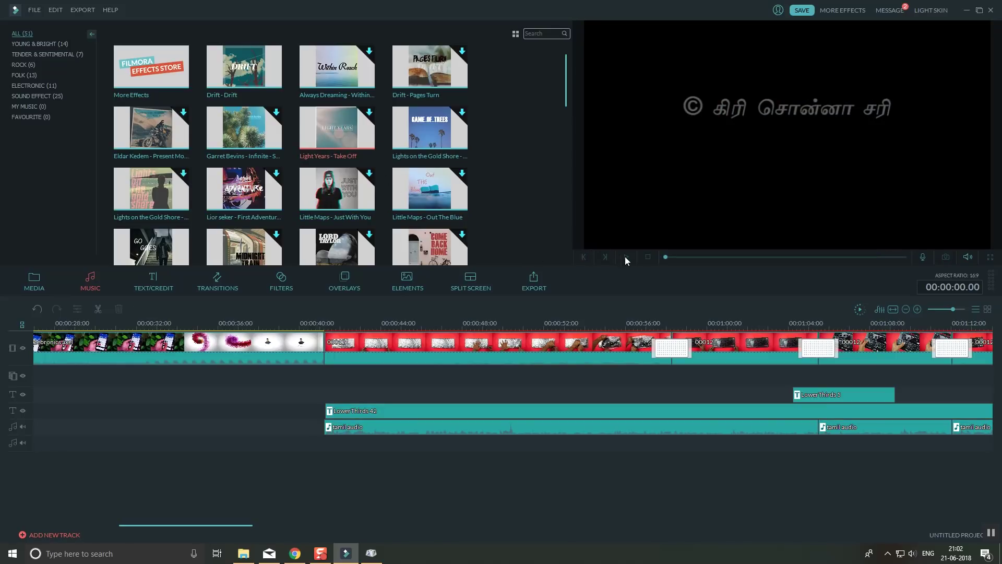
mouse_move(328, 150)
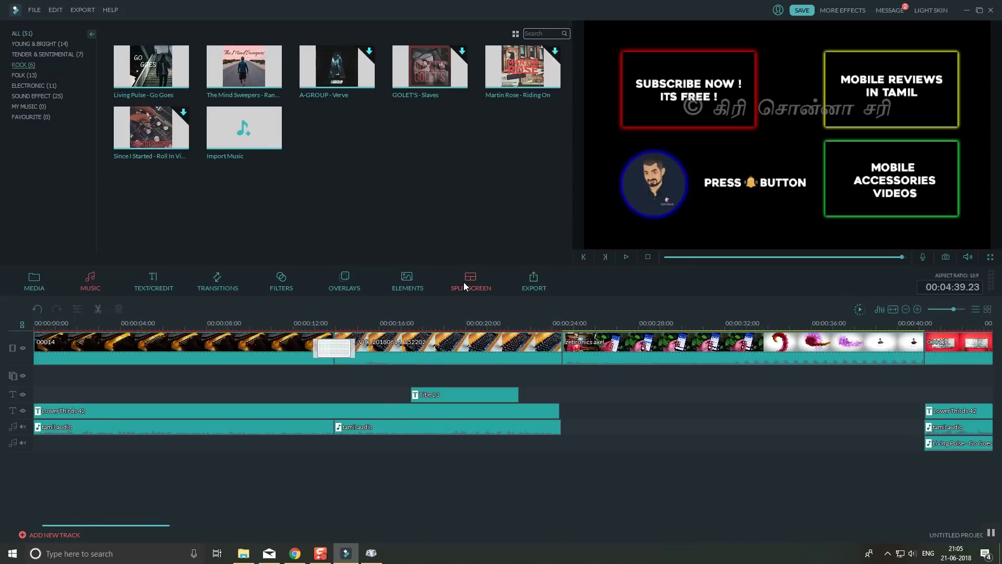
- Scroll the timeline to its end and add the 2 Screen B split-screen layout
click(464, 282)
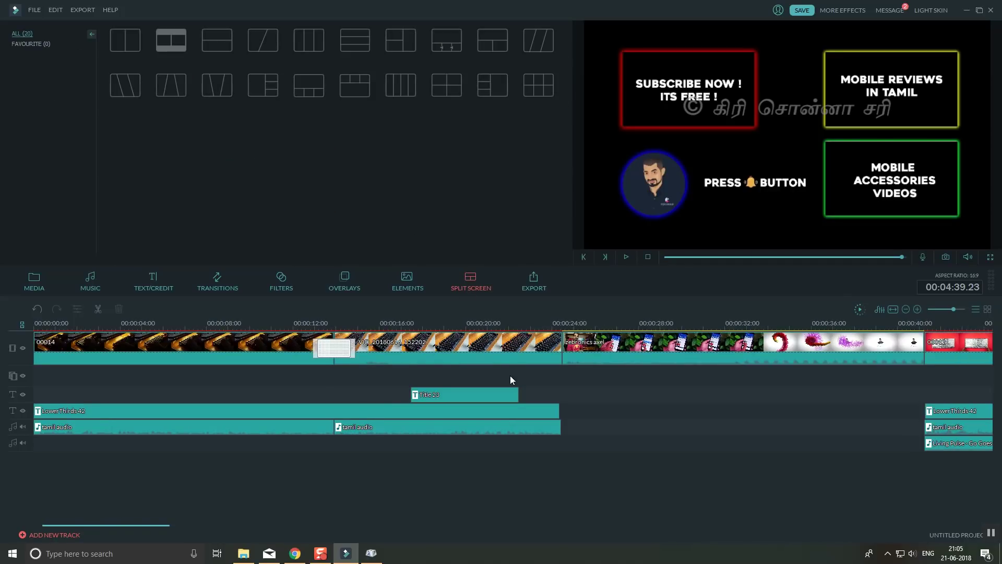
mouse_move(145, 525)
mouse_down()
mouse_move(182, 526)
mouse_move(163, 525)
mouse_up()
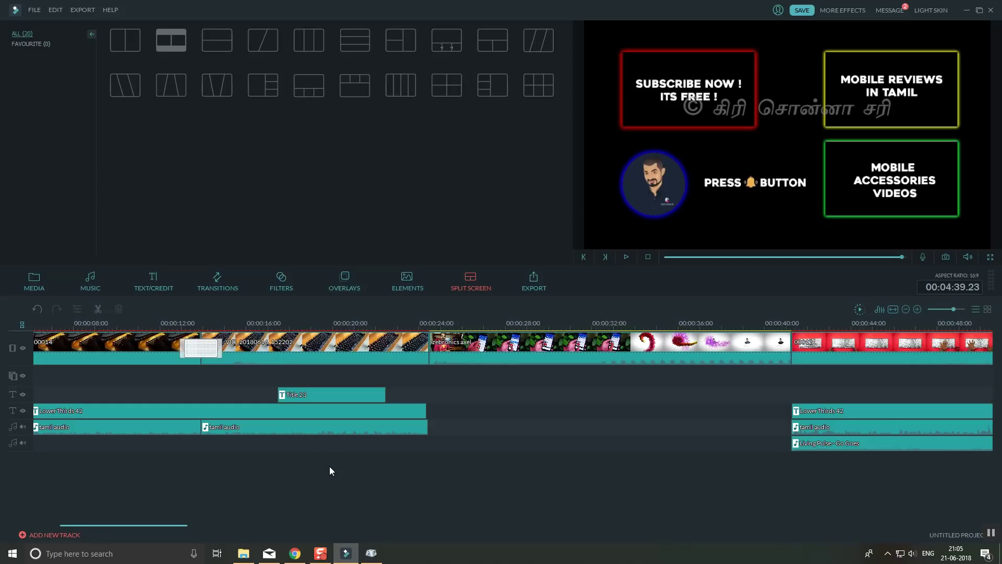
drag(174, 523, 873, 503)
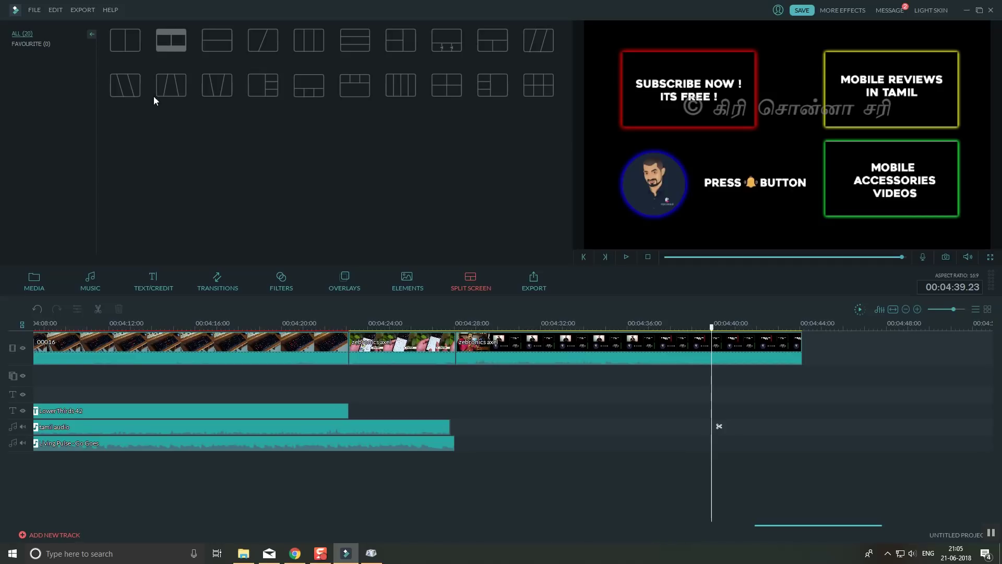
click(186, 51)
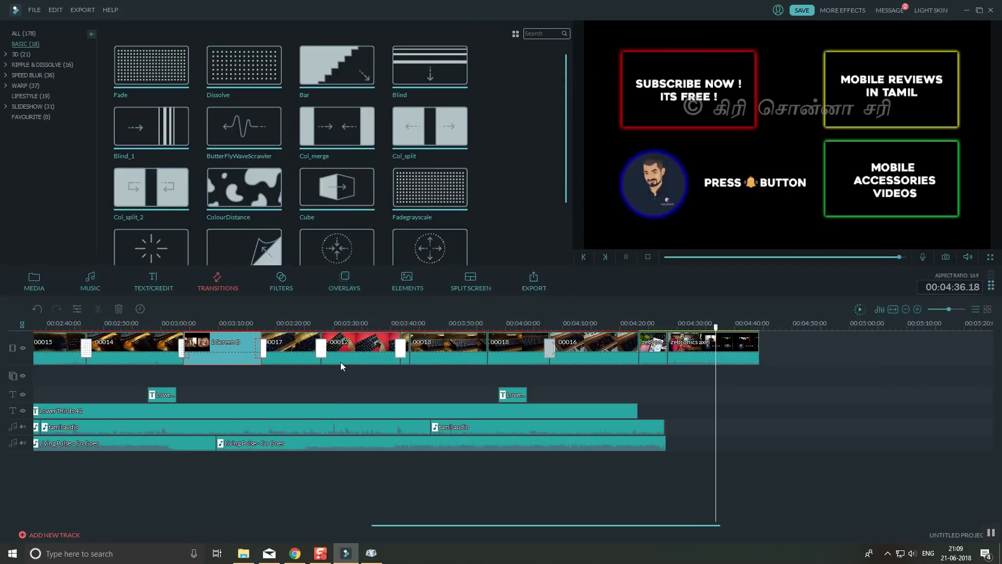
- Save the project under the name keyboard-review
click(799, 12)
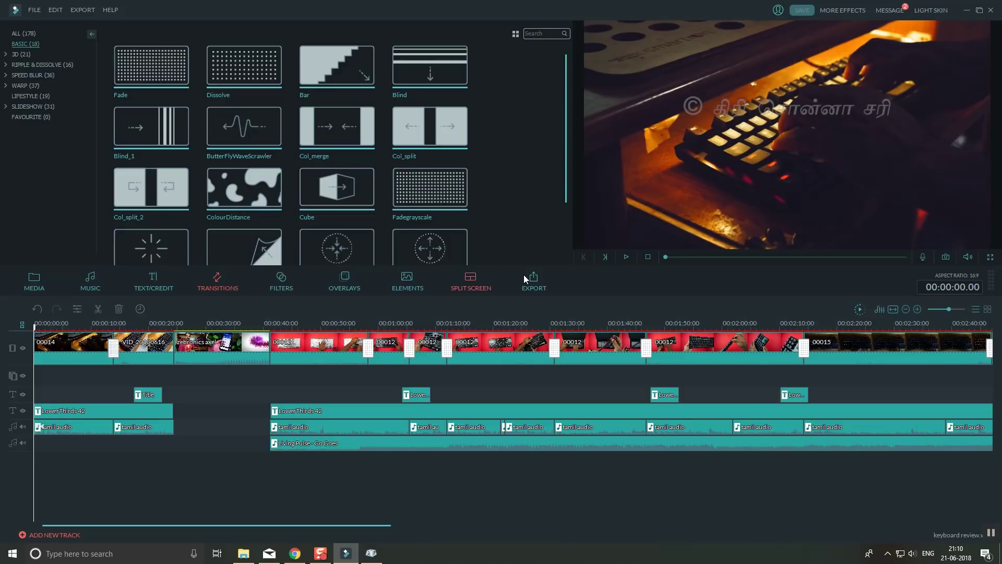
- Configure MP4 export at 1920 x 1080 into F:\Tech Videos and Photos\HyperX\ and edit the file name
click(559, 295)
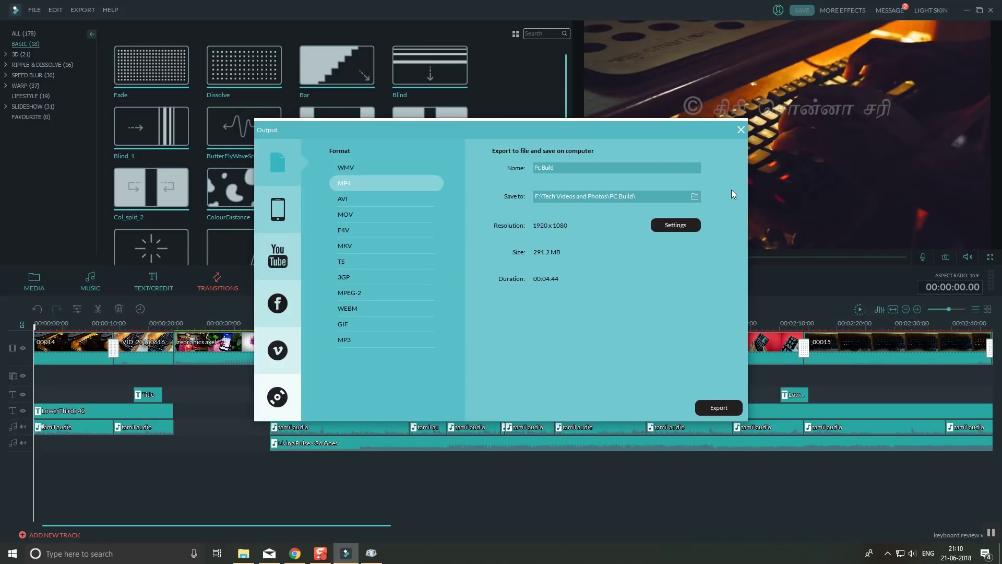
click(686, 197)
click(694, 196)
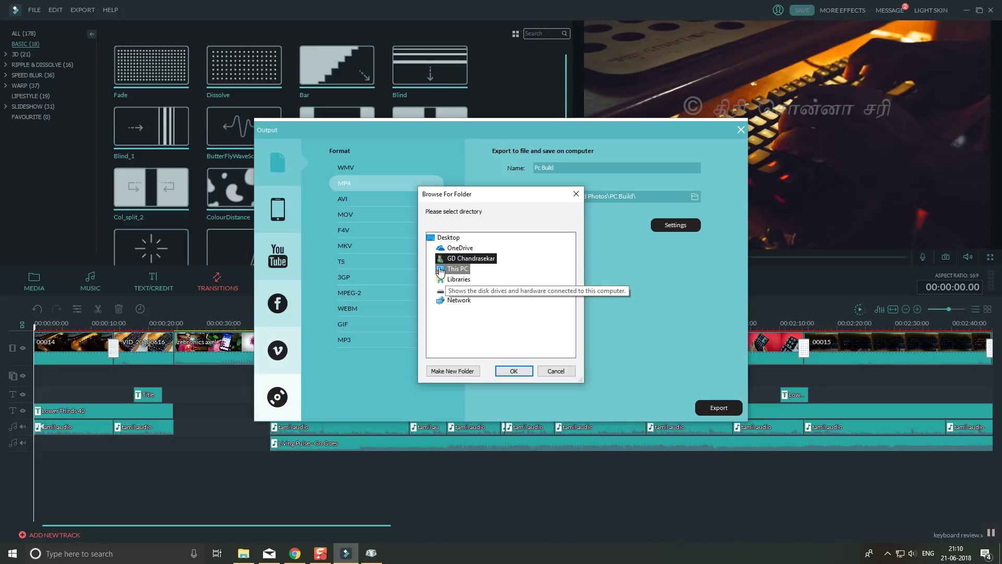
click(512, 370)
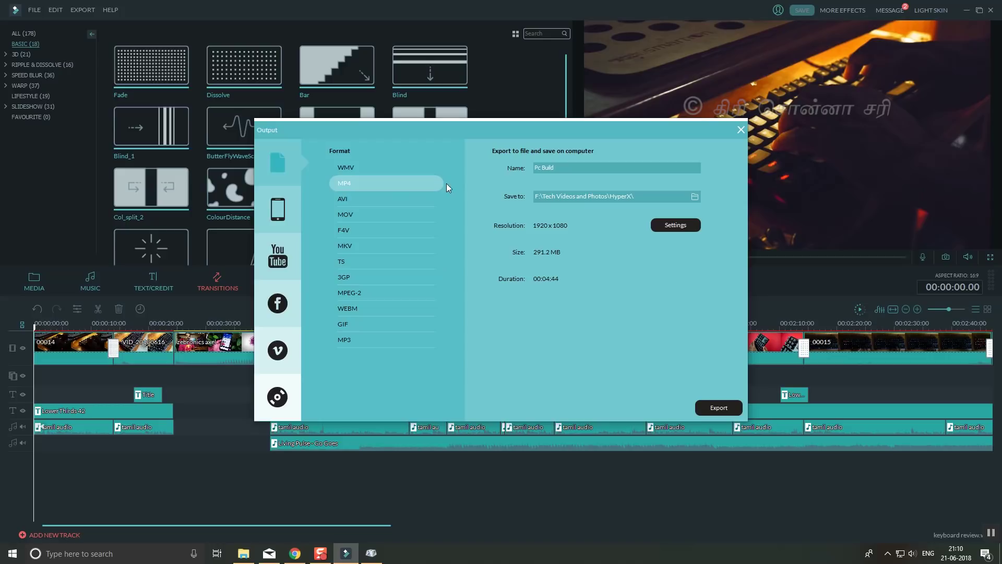
click(544, 169)
- Start rendering the MP4 movie and close the Character Map window
click(717, 408)
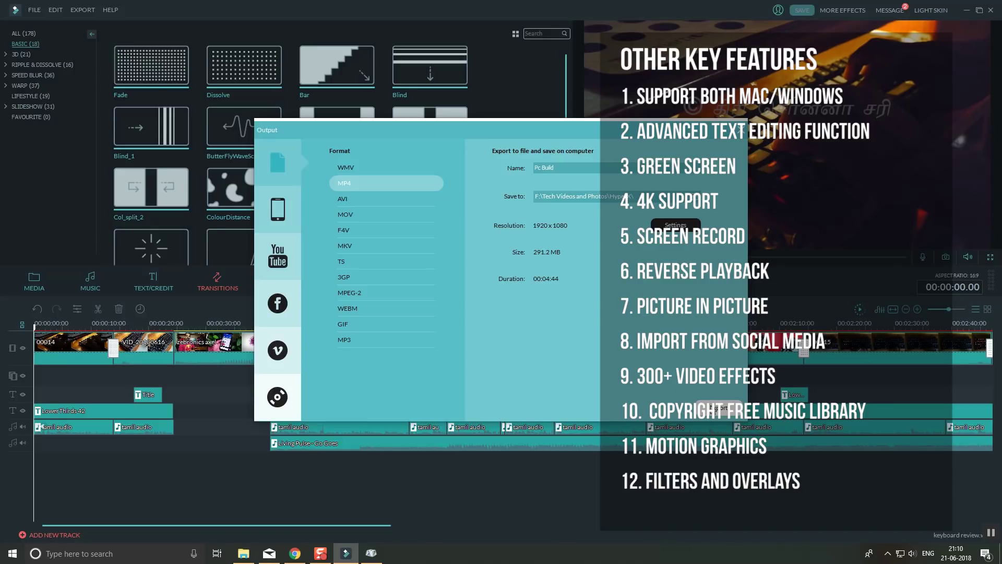
click(717, 409)
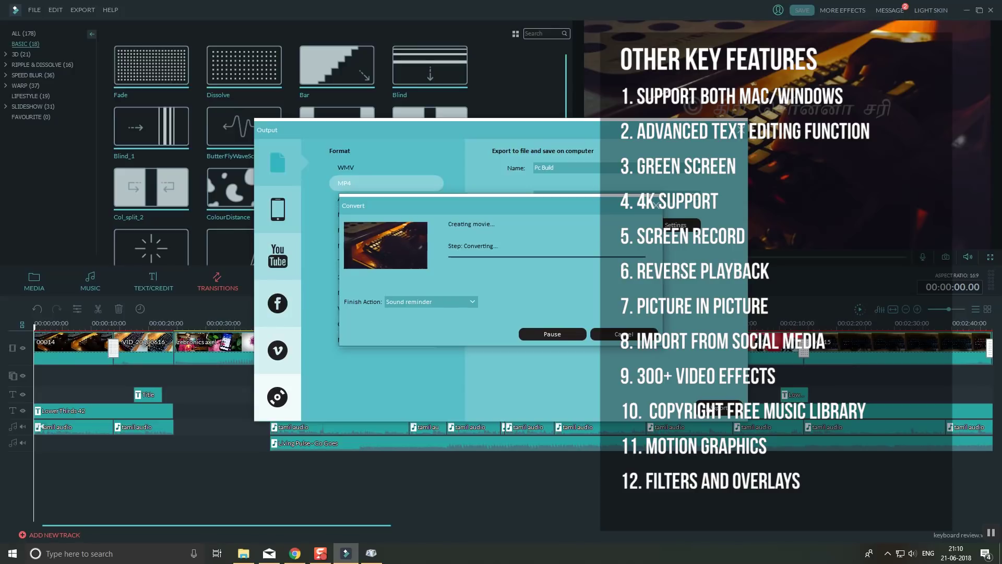
click(371, 553)
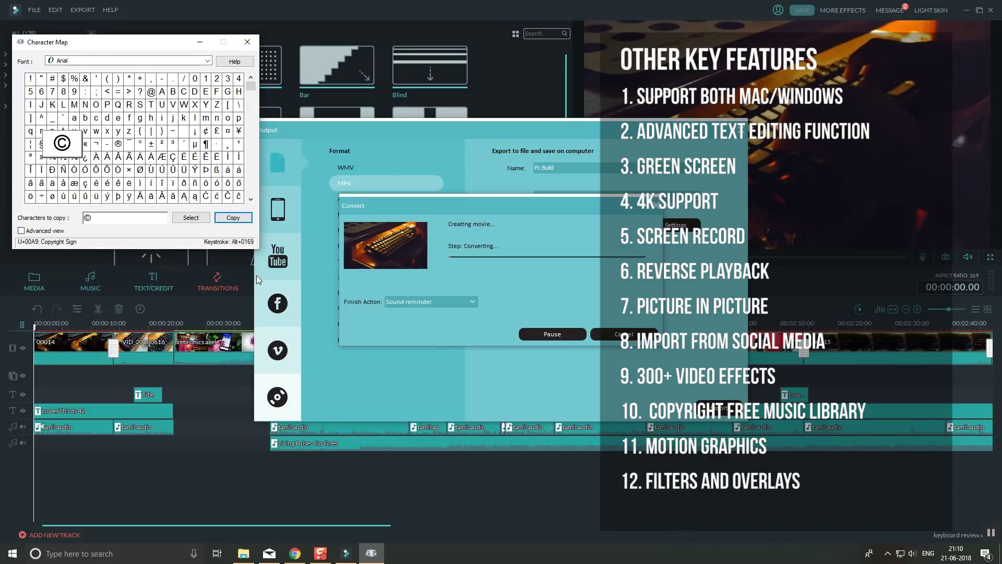
click(247, 43)
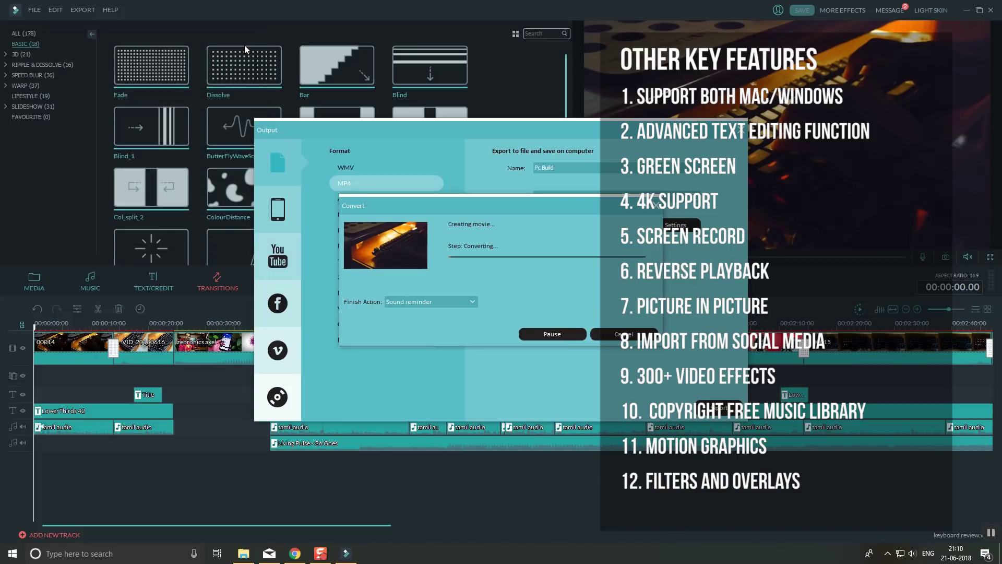